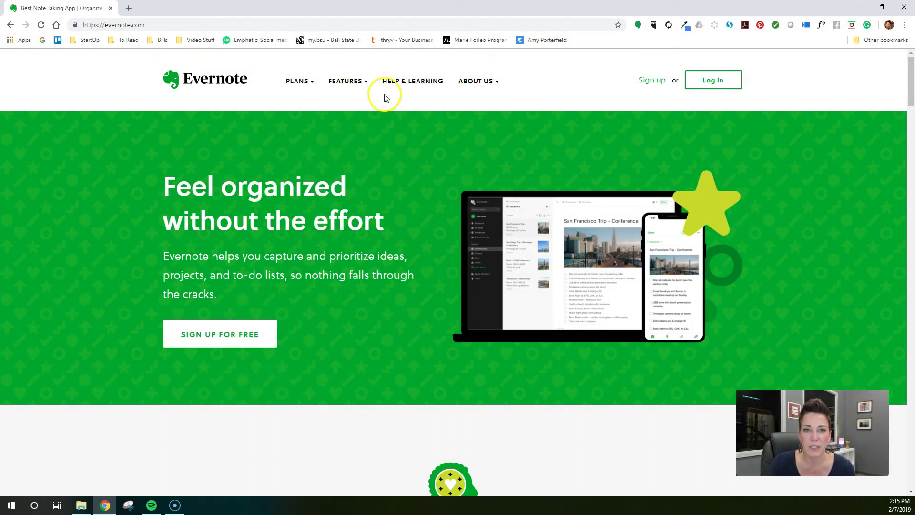
# Look through the help topics and top articles on the Help & Learning page and return to the main site.
pyautogui.click(408, 82)
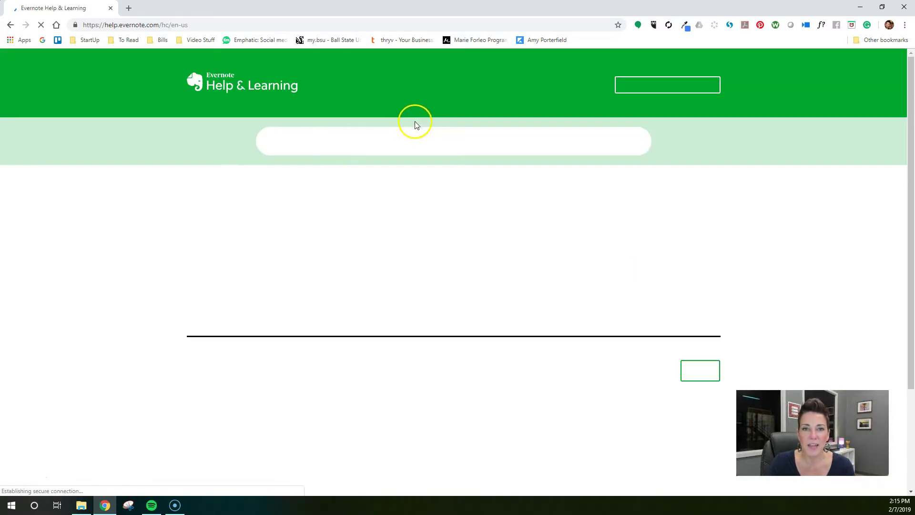
pyautogui.scroll(-10, 447, 289)
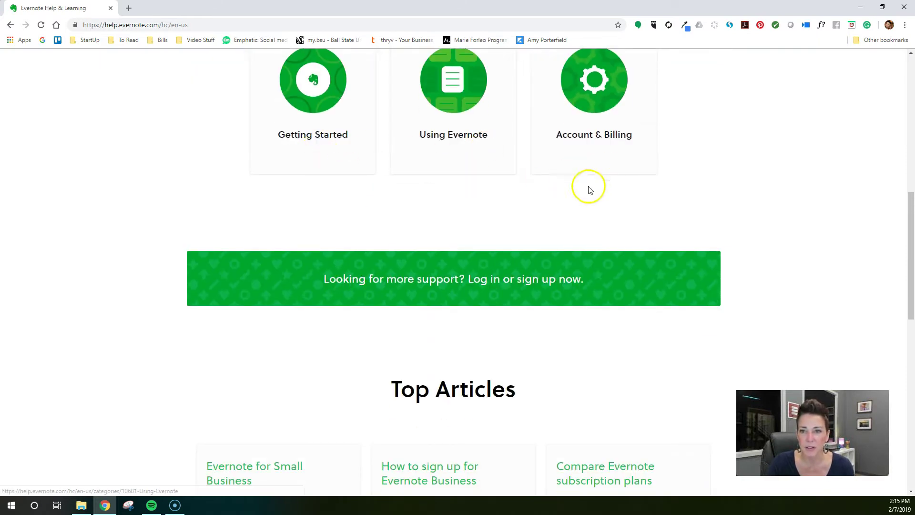
pyautogui.scroll(-7, 488, 237)
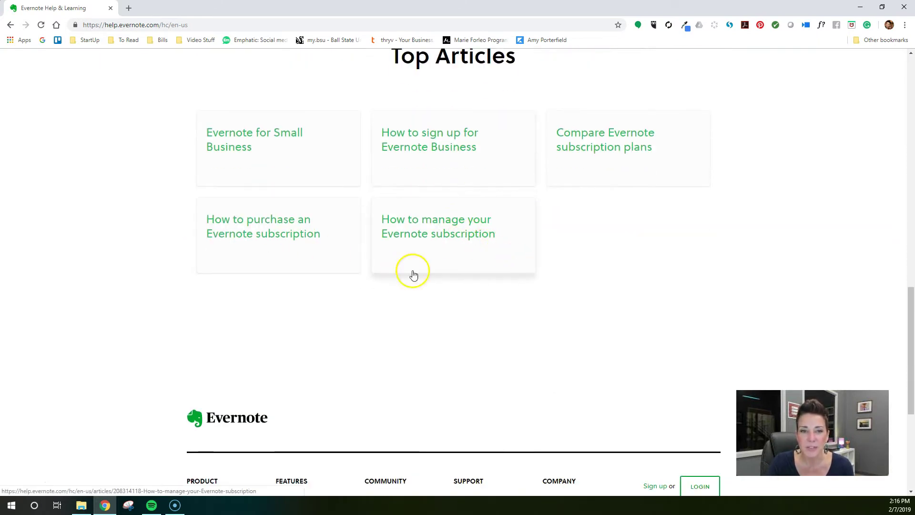
pyautogui.scroll(2, 178, 296)
pyautogui.scroll(-7, 172, 294)
pyautogui.scroll(5, 172, 297)
pyautogui.scroll(16, 174, 292)
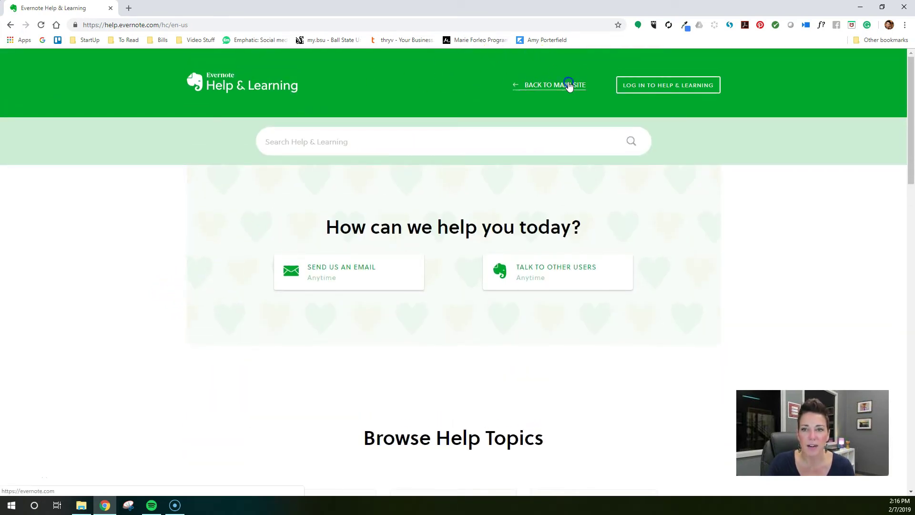
pyautogui.click(566, 85)
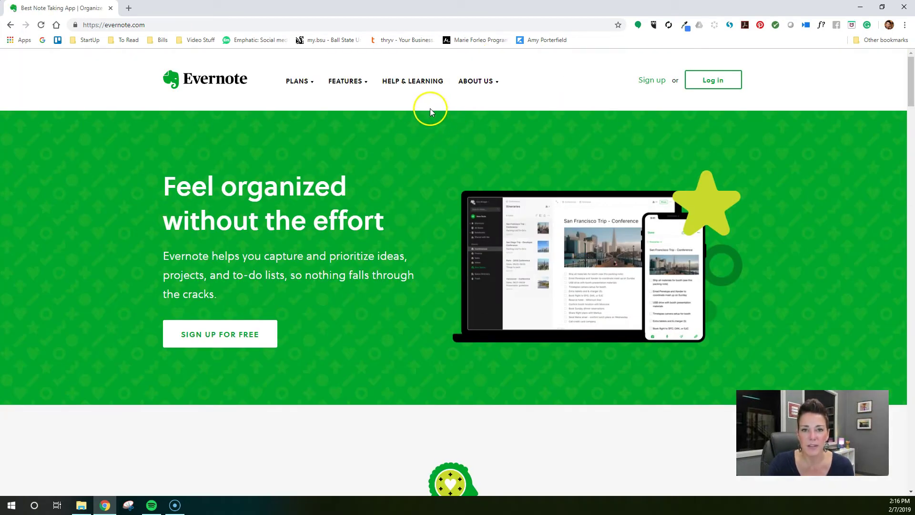
# Log in to the Evernote account and open the list of notebooks.
pyautogui.moveTo(358, 95)
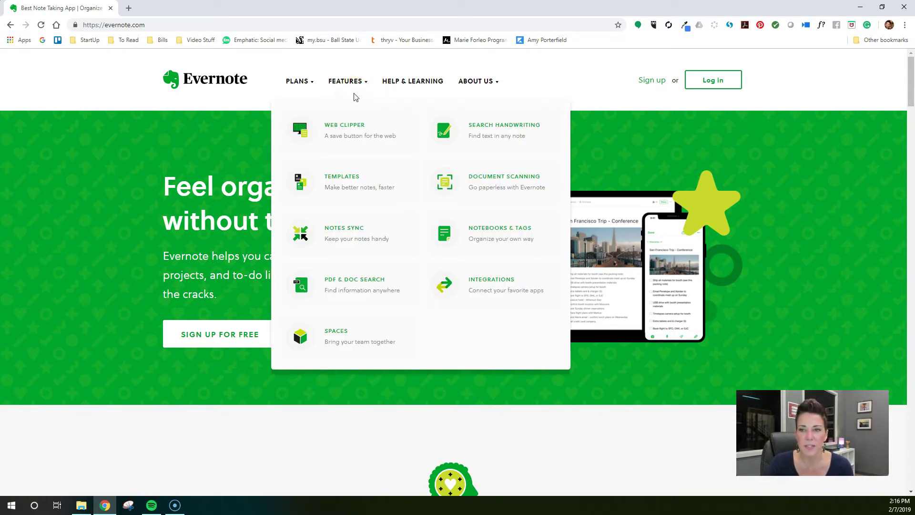
pyautogui.click(722, 84)
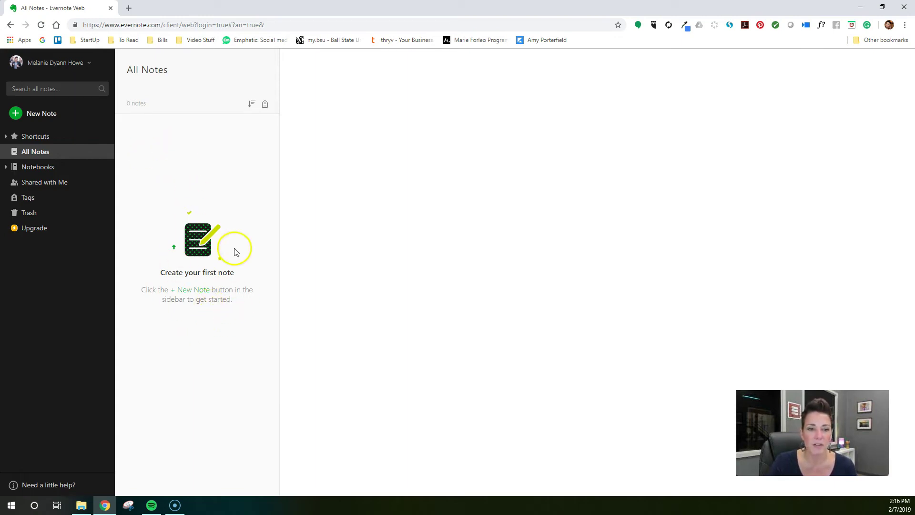
pyautogui.click(25, 175)
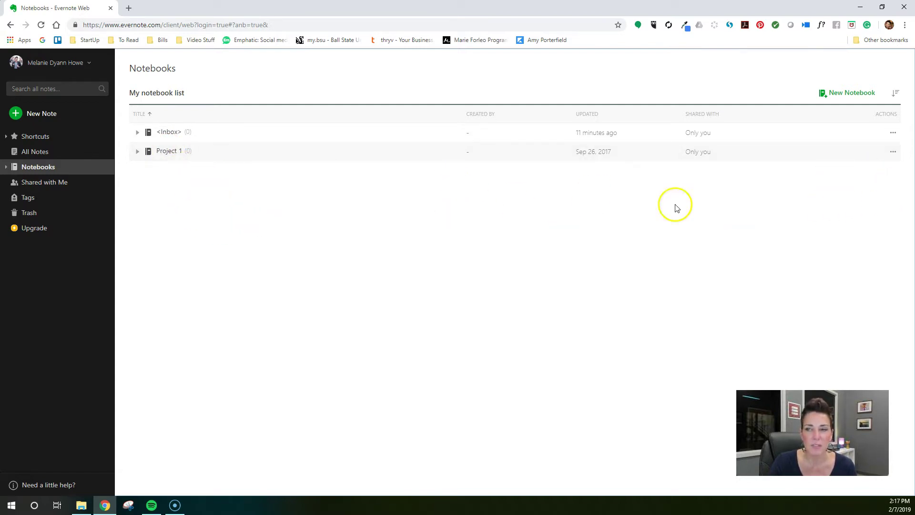
# Create a new notebook named "Work Stuff".
pyautogui.click(864, 95)
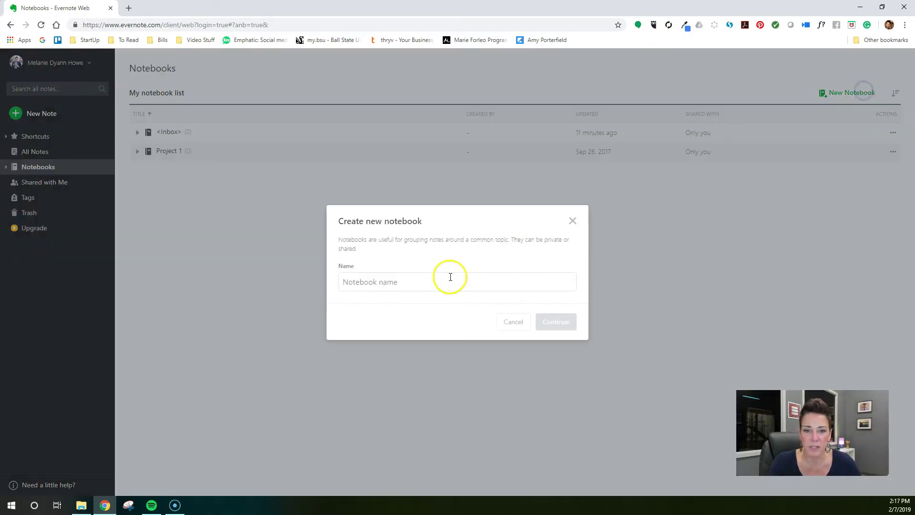
pyautogui.write('Work Stuff')
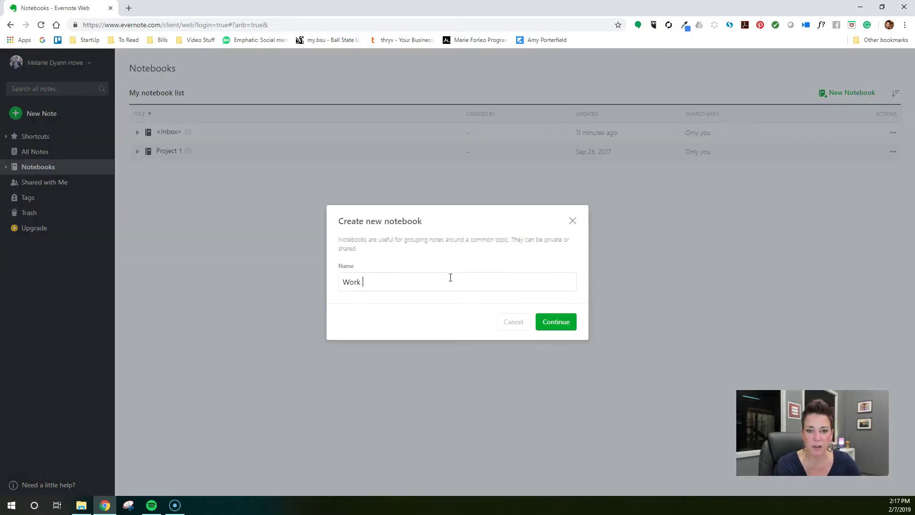
pyautogui.click(570, 316)
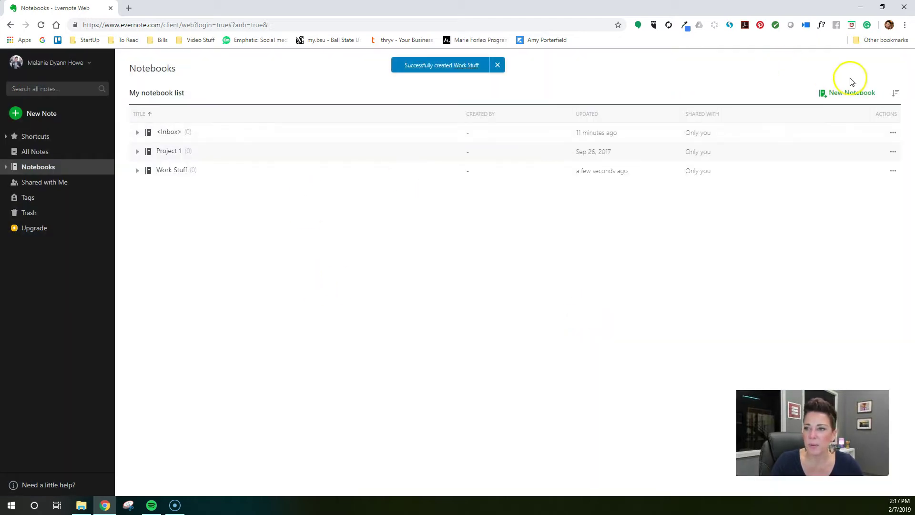
# Create a new notebook named "Personal Stuff".
pyautogui.click(851, 93)
pyautogui.write('Personal Stuff')
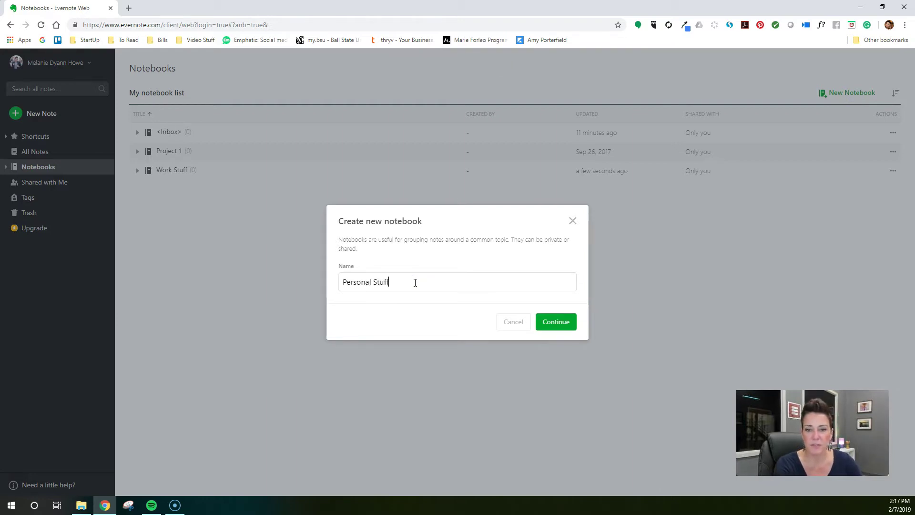
pyautogui.press('Return')
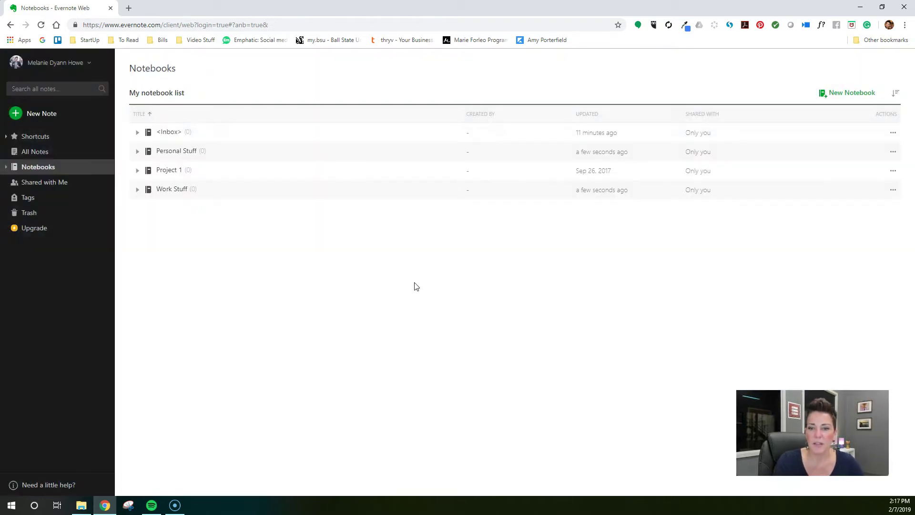
# Create a new notebook named "Journal" and dismiss the feedback survey banner.
pyautogui.click(851, 93)
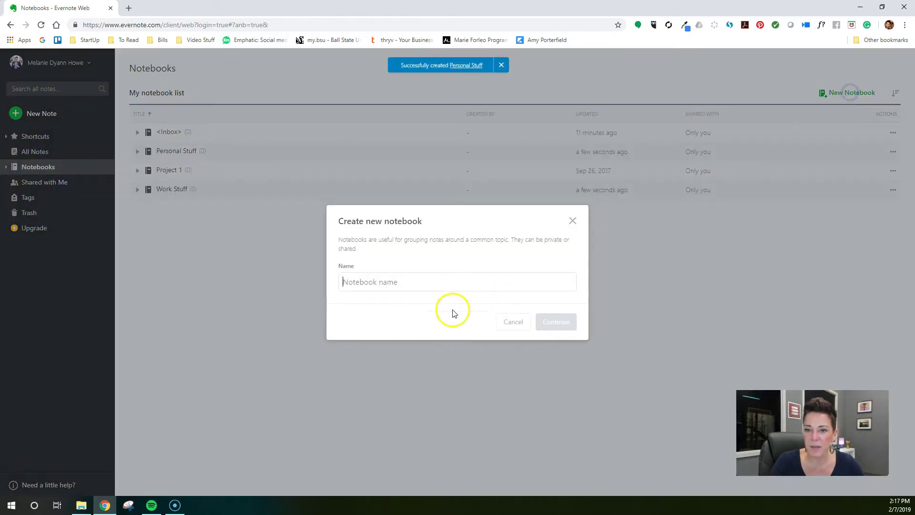
pyautogui.write('Journal')
pyautogui.press('Return')
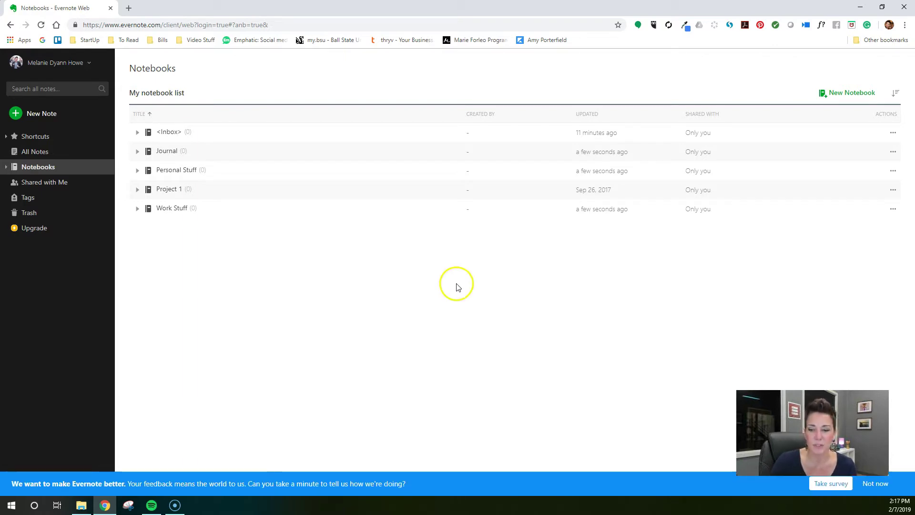
pyautogui.click(869, 485)
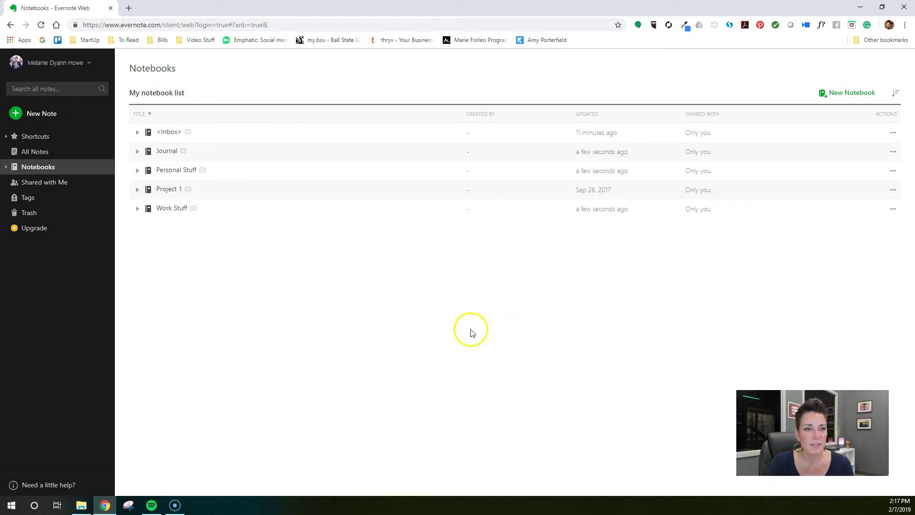
# Create a new note titled "Notes from 2019 Planning Session".
pyautogui.click(41, 114)
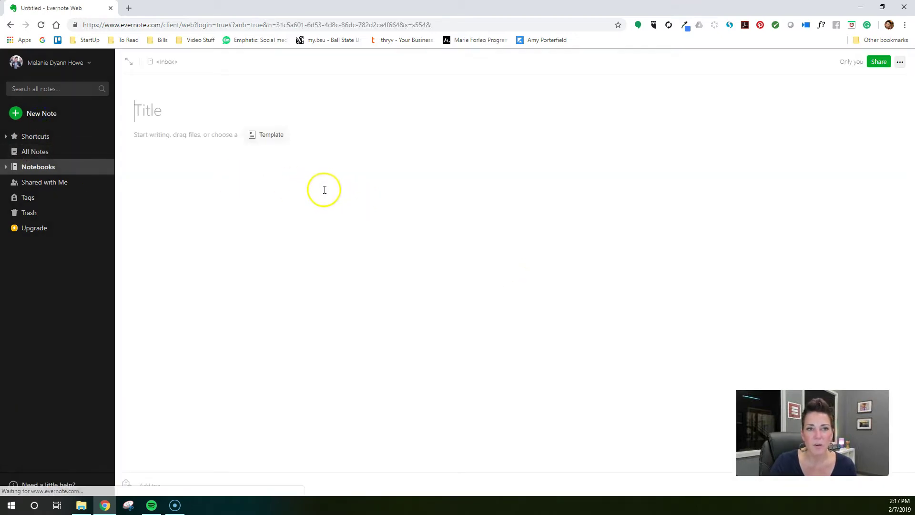
pyautogui.click(153, 111)
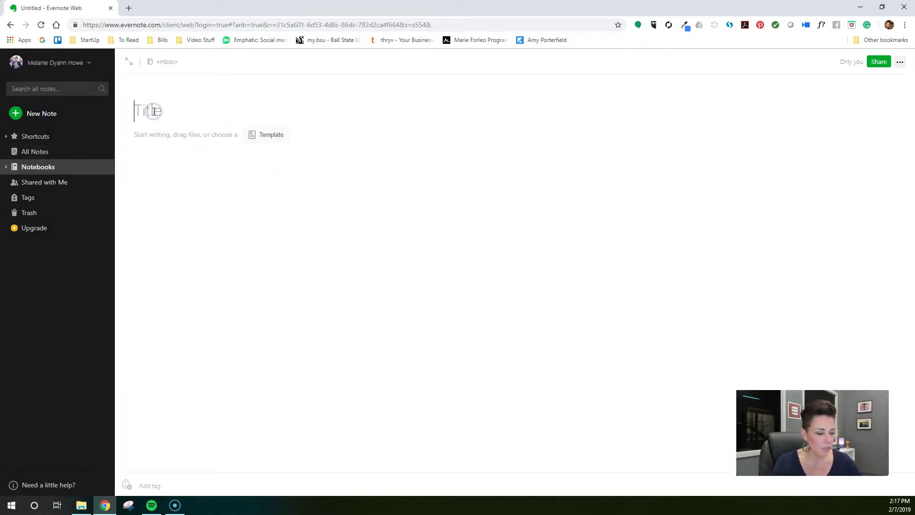
pyautogui.write('Notes from 2019 Planning Session')
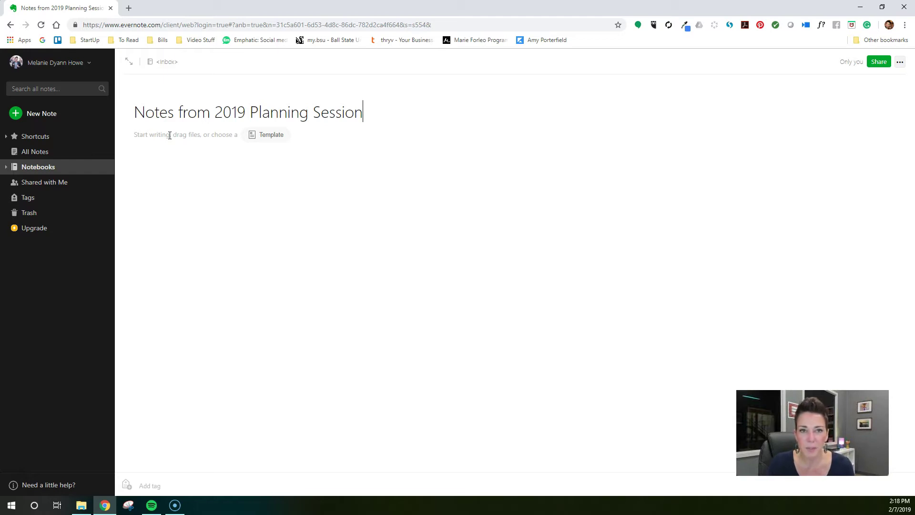
# Browse the template gallery and apply the Meeting Notes template to the planning session note.
pyautogui.click(271, 138)
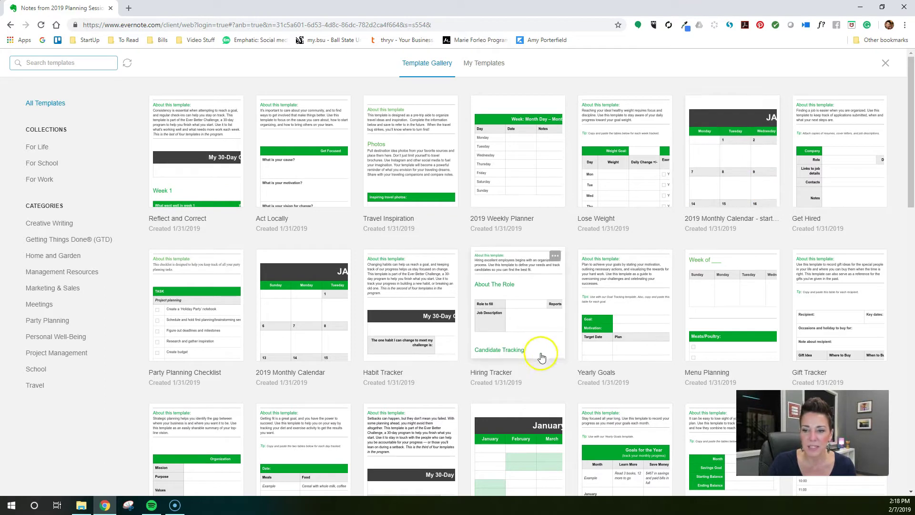
pyautogui.scroll(-1, 569, 367)
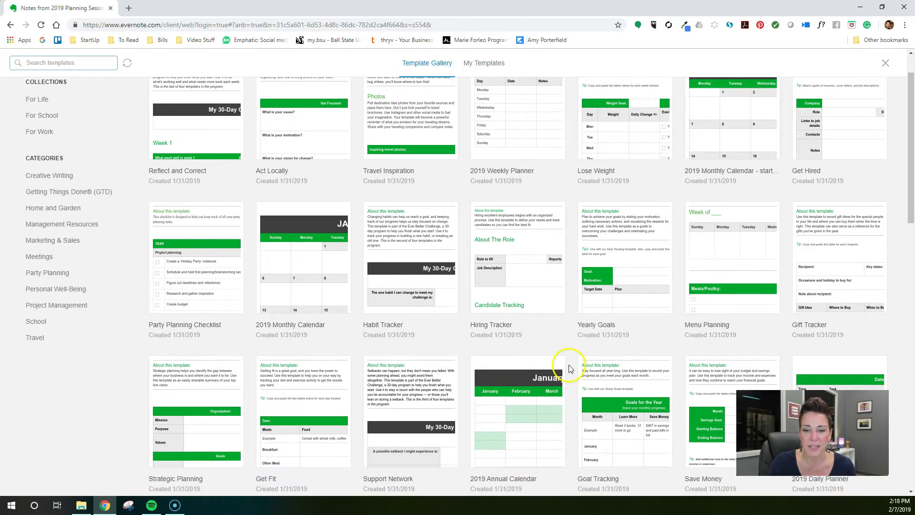
pyautogui.scroll(-1, 568, 365)
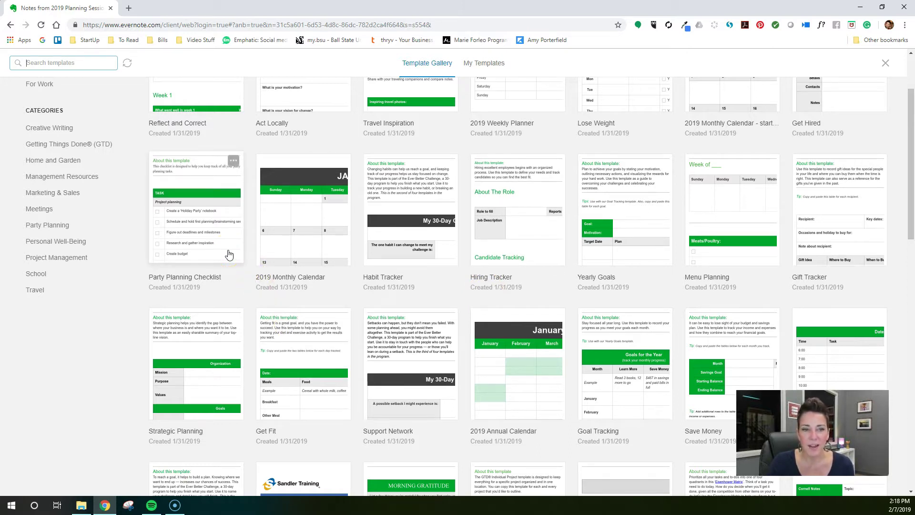
pyautogui.scroll(-2, 224, 248)
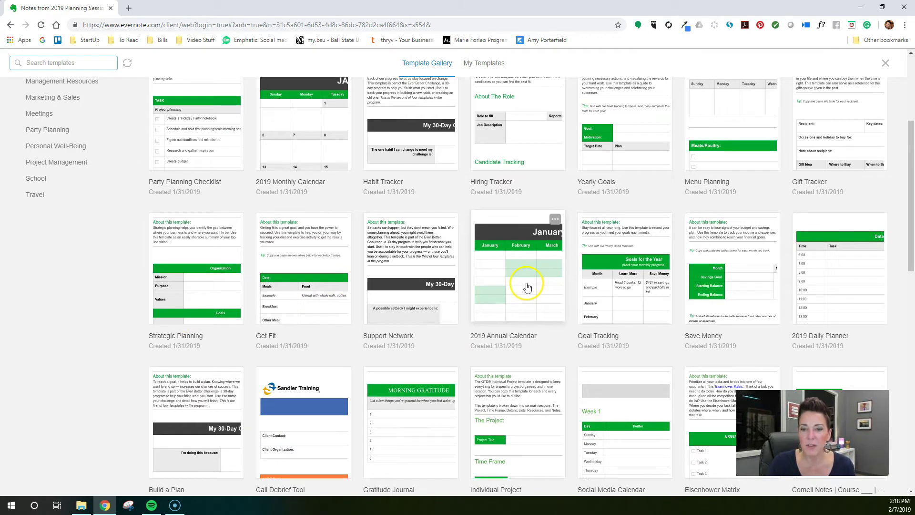
pyautogui.scroll(-3, 645, 298)
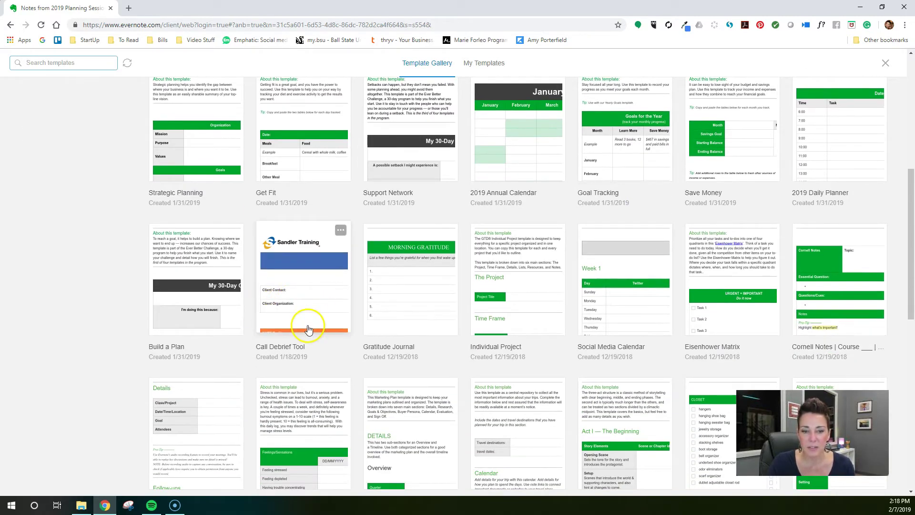
pyautogui.scroll(-5, 313, 327)
pyautogui.scroll(3, 316, 310)
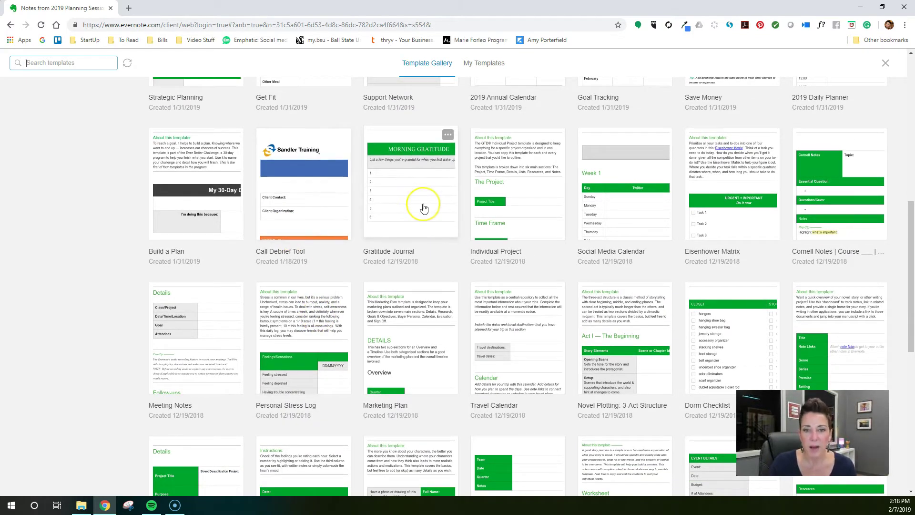
pyautogui.click(399, 214)
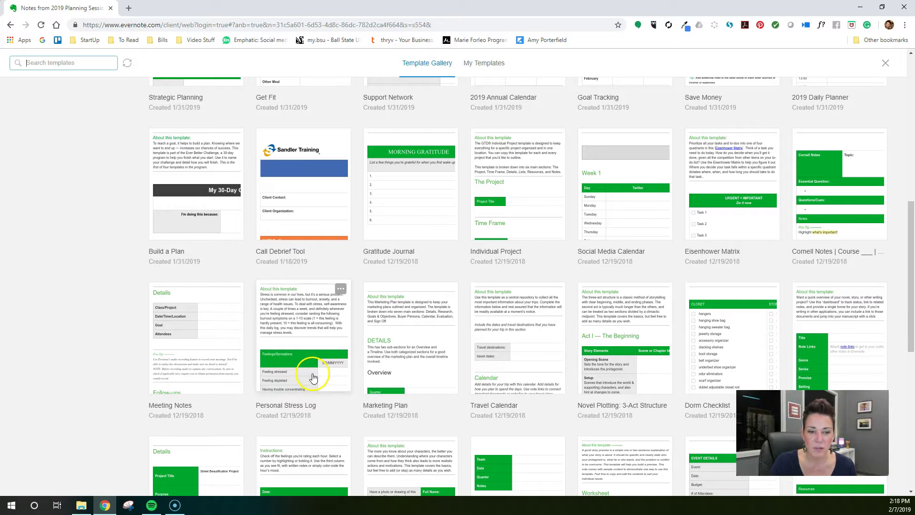
pyautogui.scroll(-4, 193, 370)
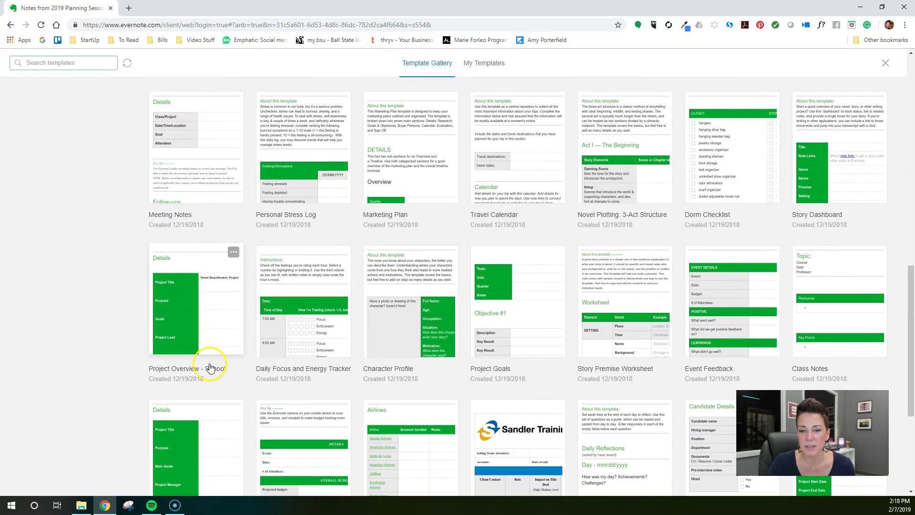
pyautogui.click(211, 178)
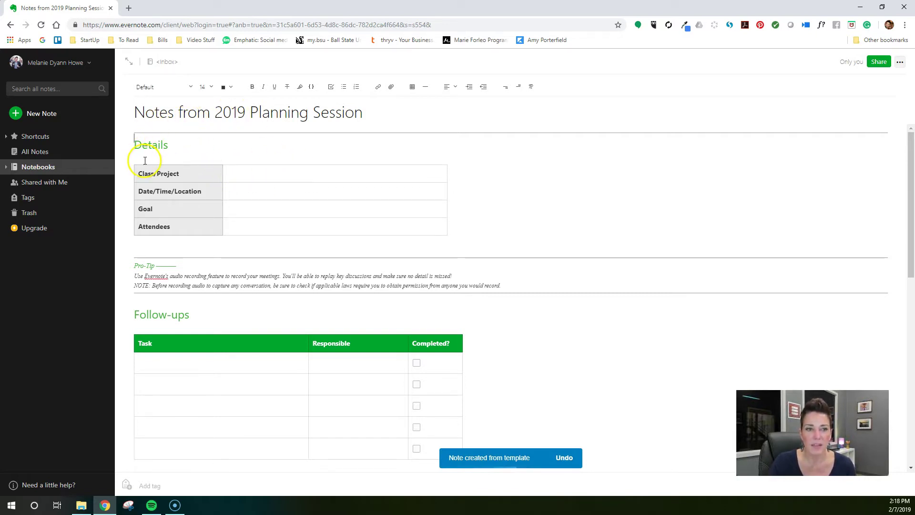
# Review the template's sections and shorten the "Class/Project" label in the Details table to "Project".
pyautogui.scroll(-10, 198, 202)
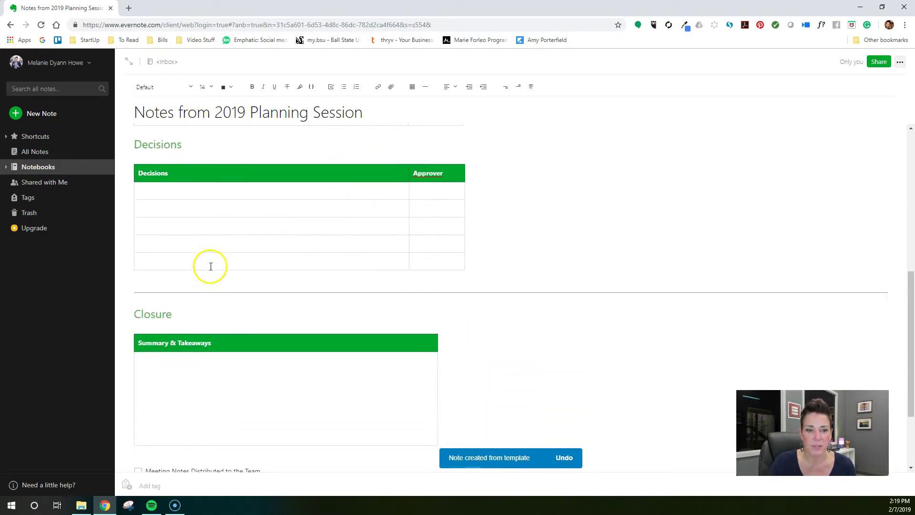
pyautogui.scroll(10, 212, 266)
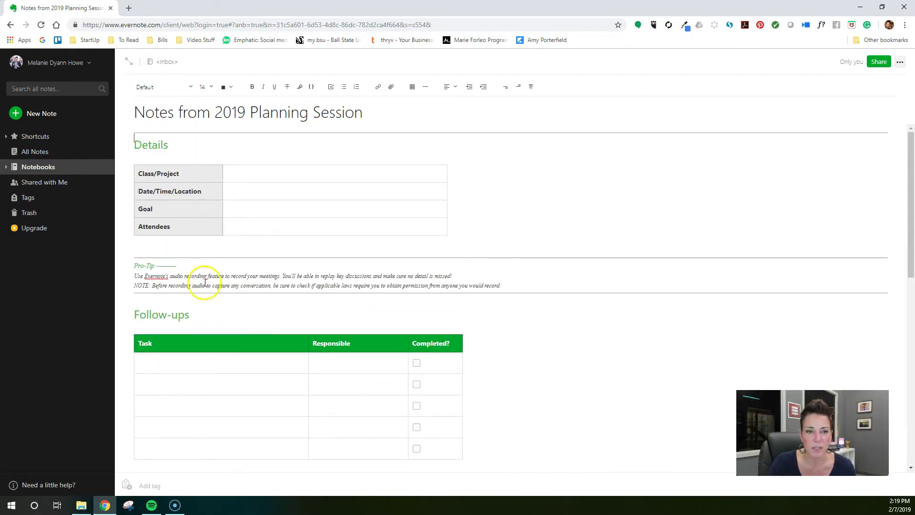
pyautogui.click(244, 174)
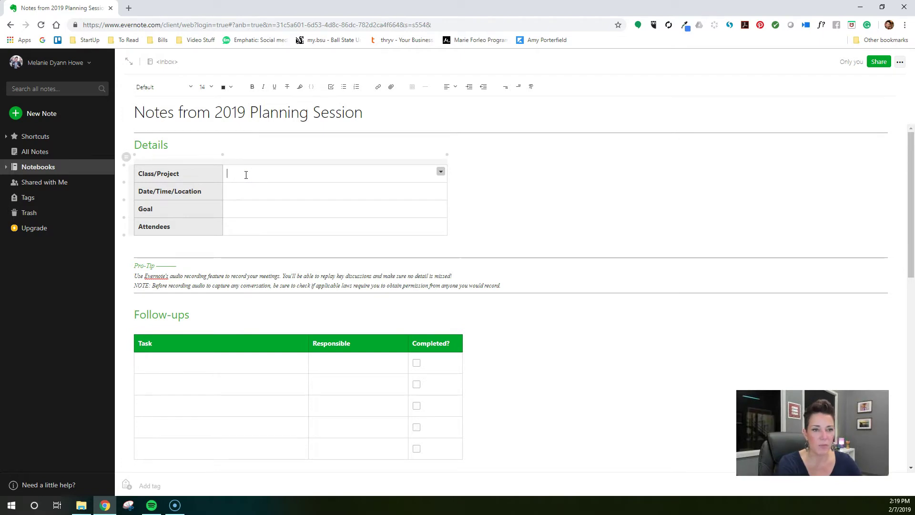
pyautogui.moveTo(163, 173); pyautogui.dragTo(140, 170)
pyautogui.press('BackSpace')
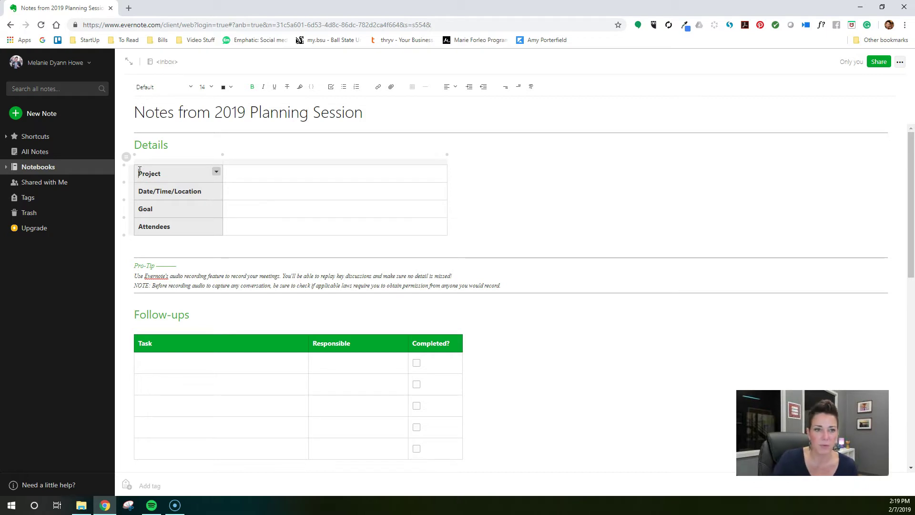
# Enter "Marketing for new business" as the project in the Details table.
pyautogui.click(252, 178)
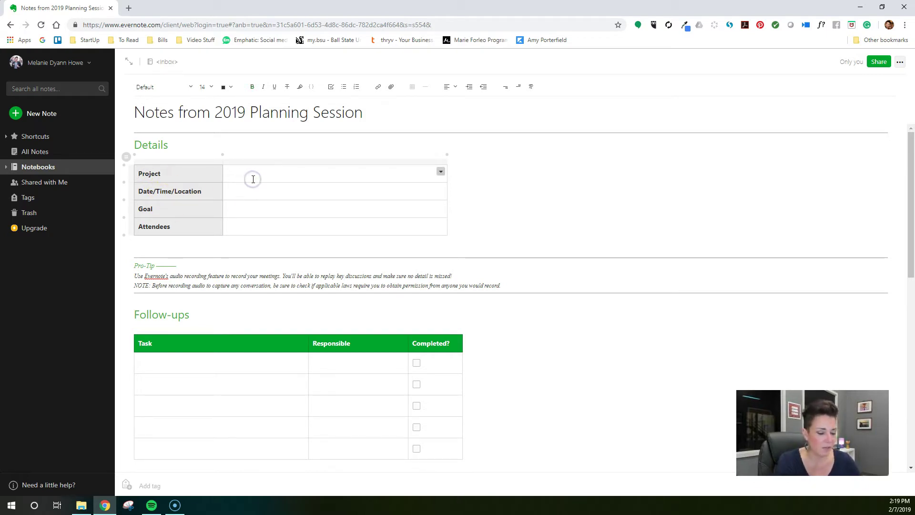
pyautogui.write('Mar')
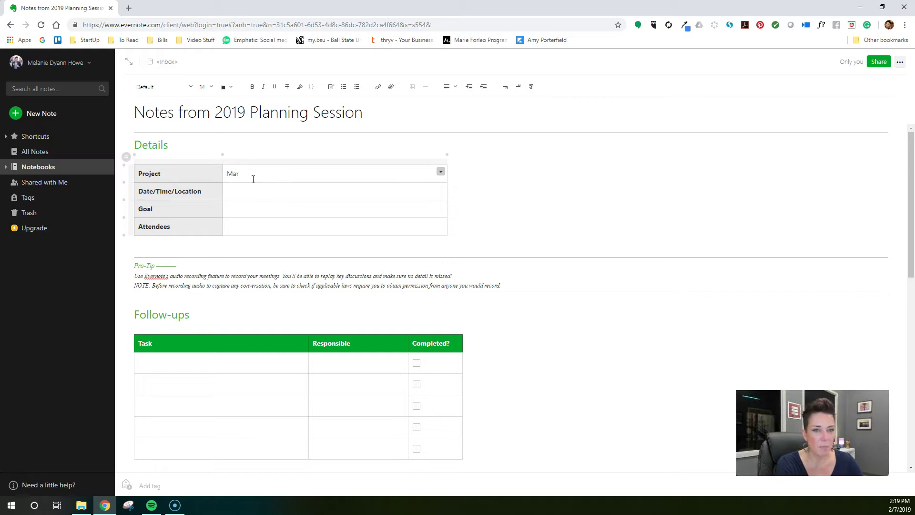
pyautogui.write('keting for new business')
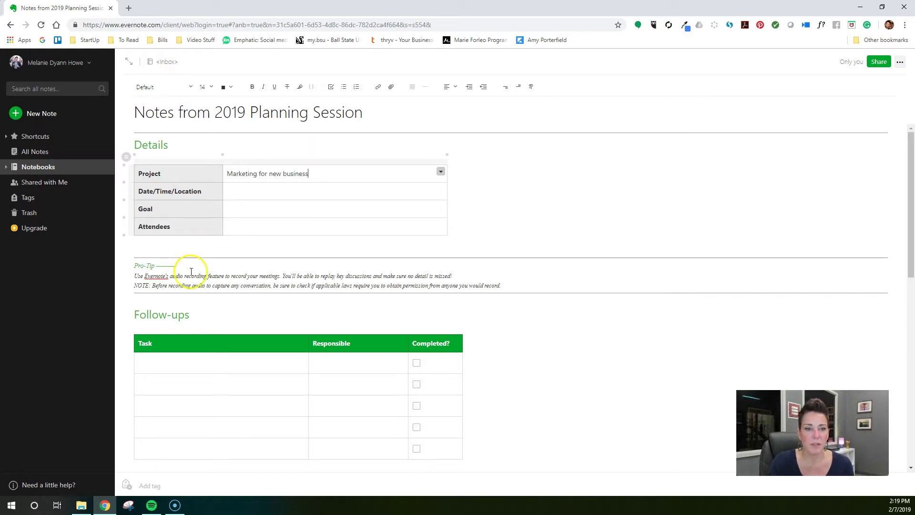
# Look over the Follow-ups and Decisions tables further down in the planning session note.
pyautogui.scroll(-3, 195, 267)
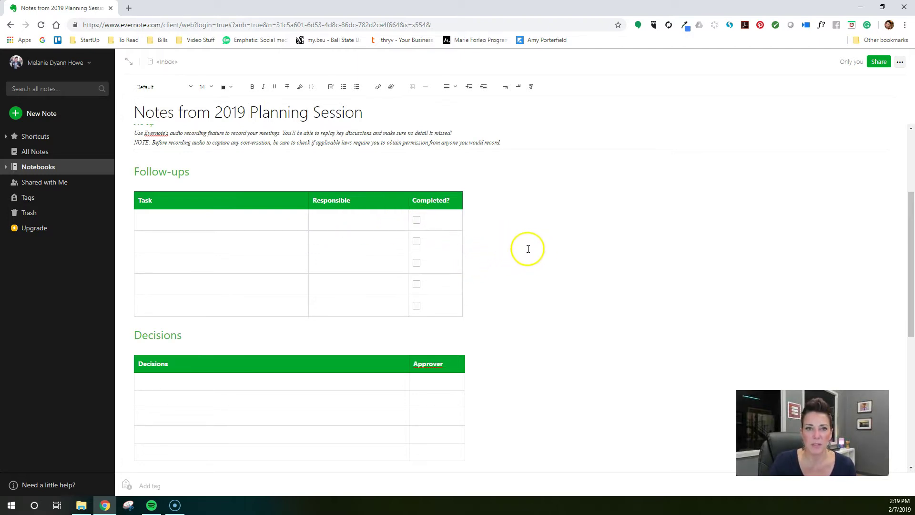
pyautogui.click(629, 223)
pyautogui.scroll(2, 628, 222)
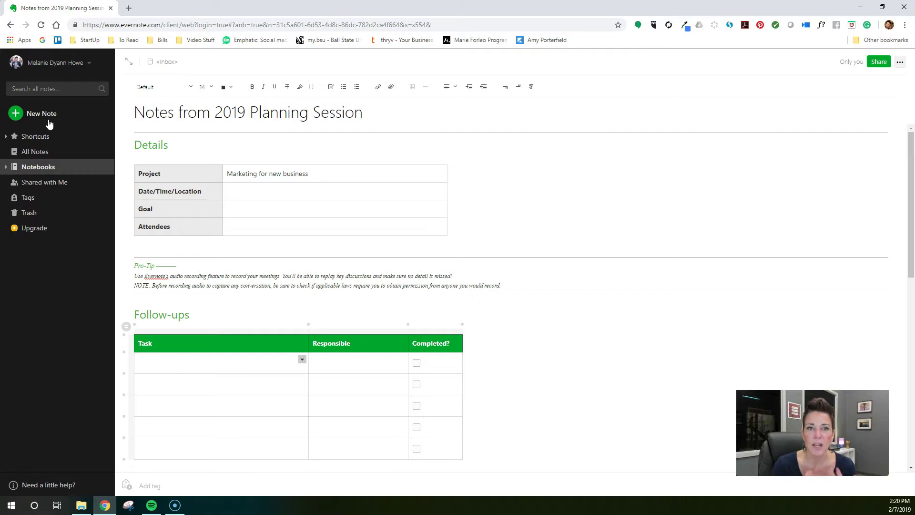
# Create a new note titled "Content Ideas".
pyautogui.click(47, 117)
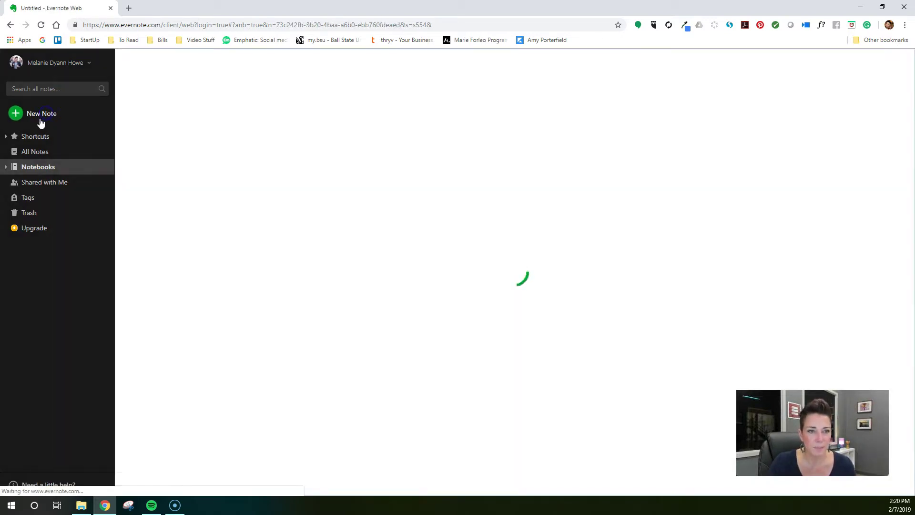
pyautogui.click(169, 109)
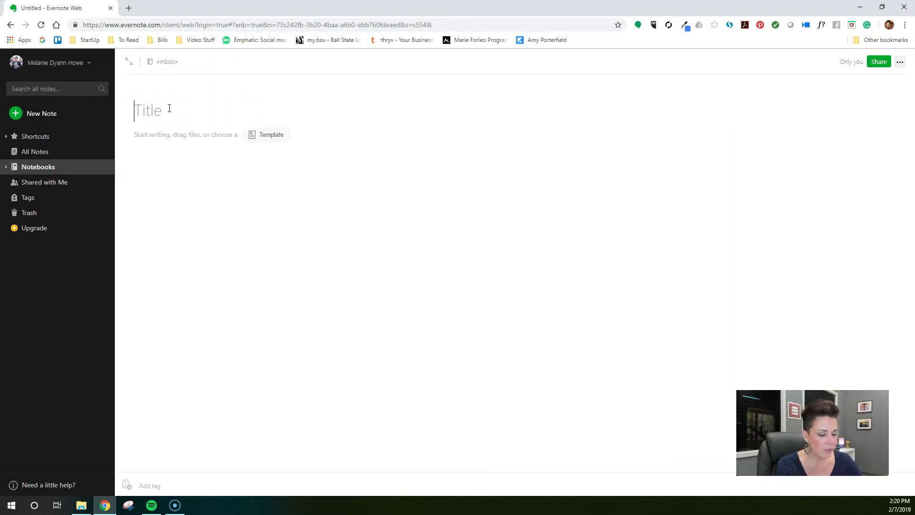
pyautogui.write('Content Ideas')
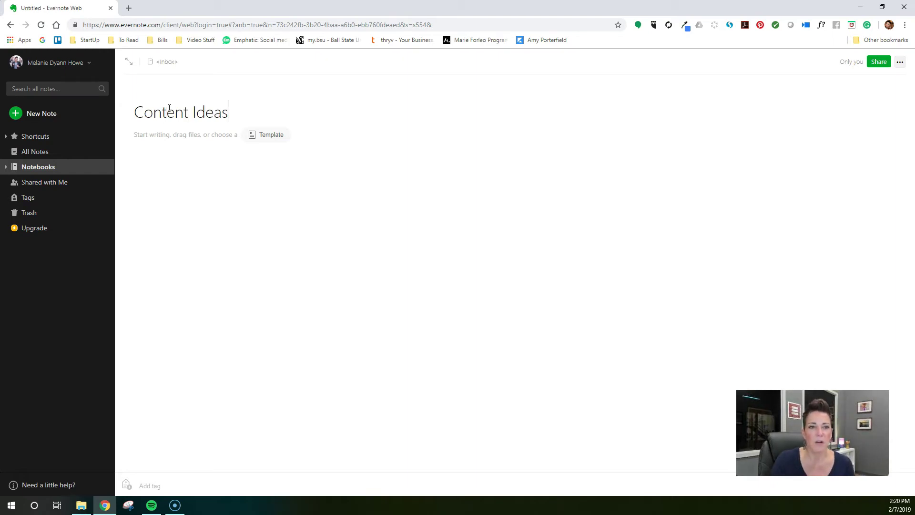
# Enter "Video about Evernote and all the great ways it can be used!" as the first idea in the note body.
pyautogui.click(170, 134)
pyautogui.click(166, 149)
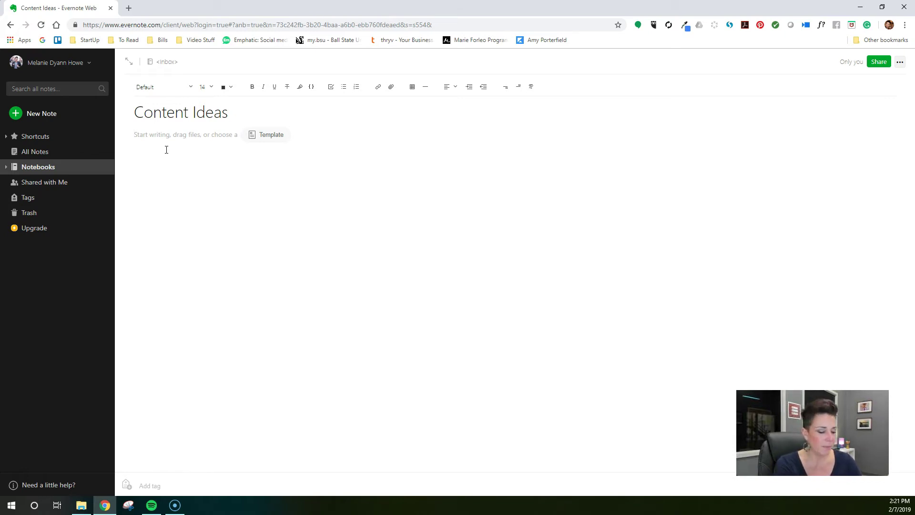
pyautogui.write('Vide')
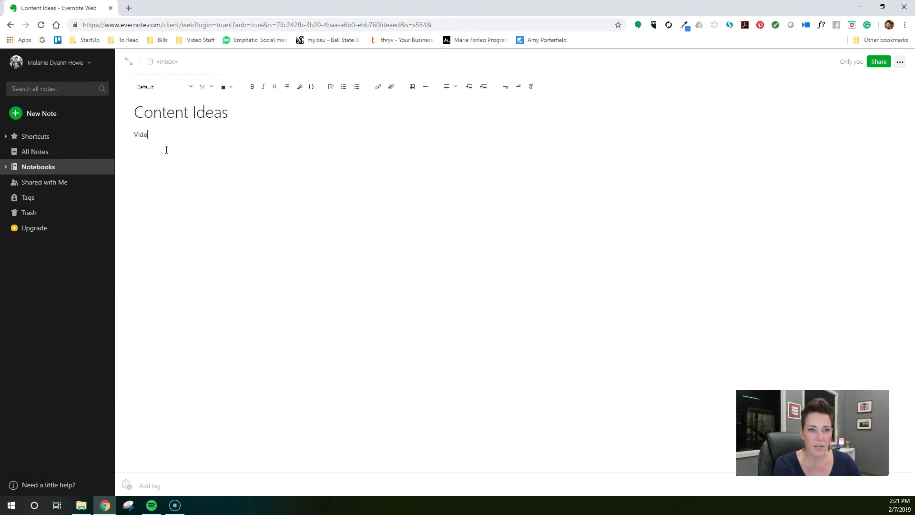
pyautogui.write('o about Evernote and ')
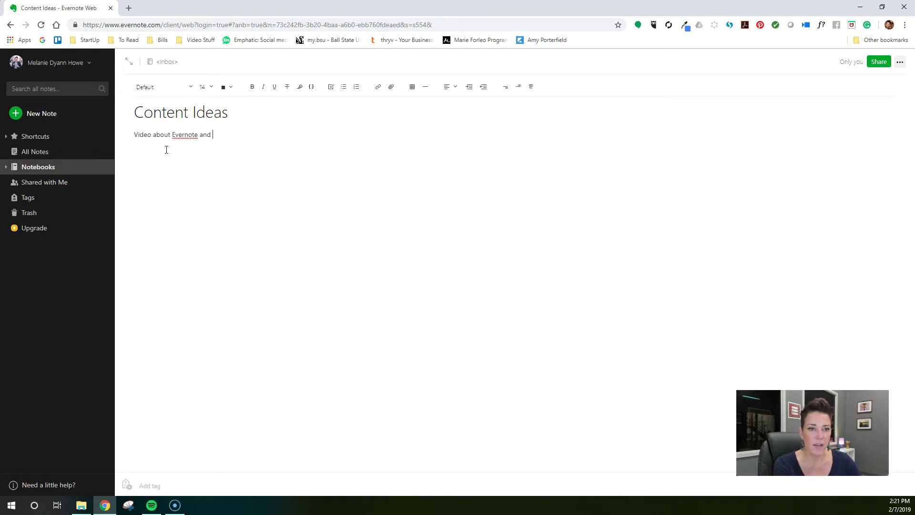
pyautogui.write('all the great ways i')
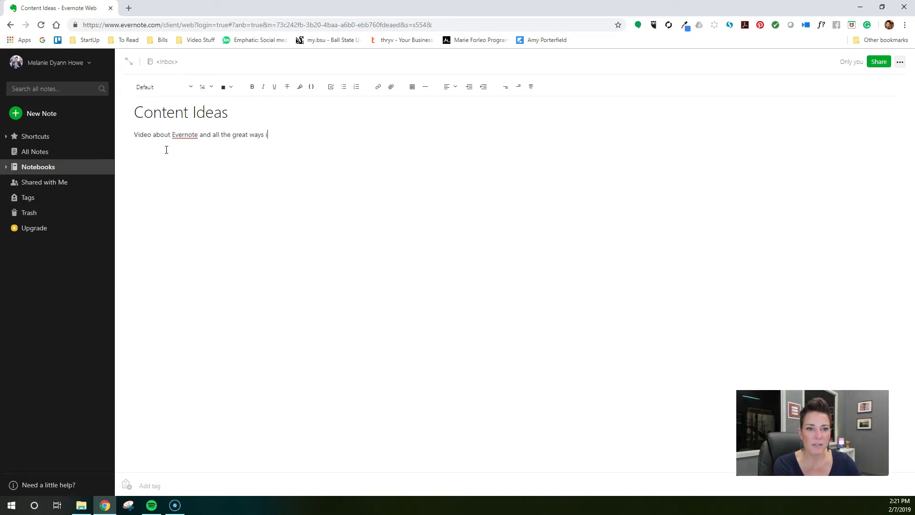
pyautogui.write('t can be used!')
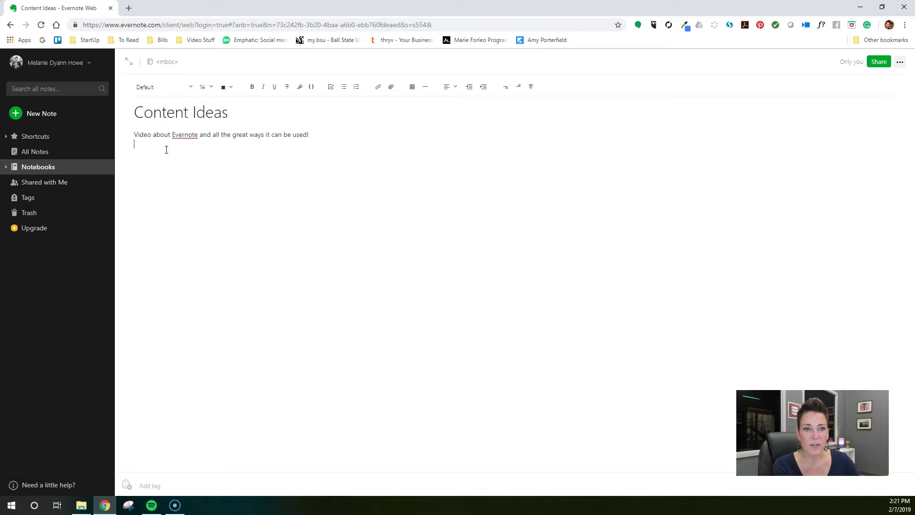
pyautogui.press('Return')
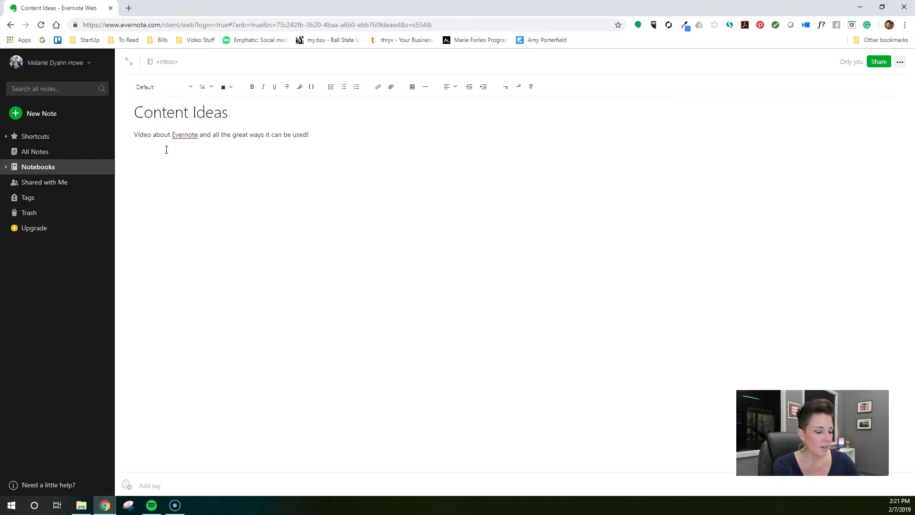
# Add the ideas "How to create a marketing calendar" and "How to identify your ideal customer", separated by blank lines.
pyautogui.write('How to cr')
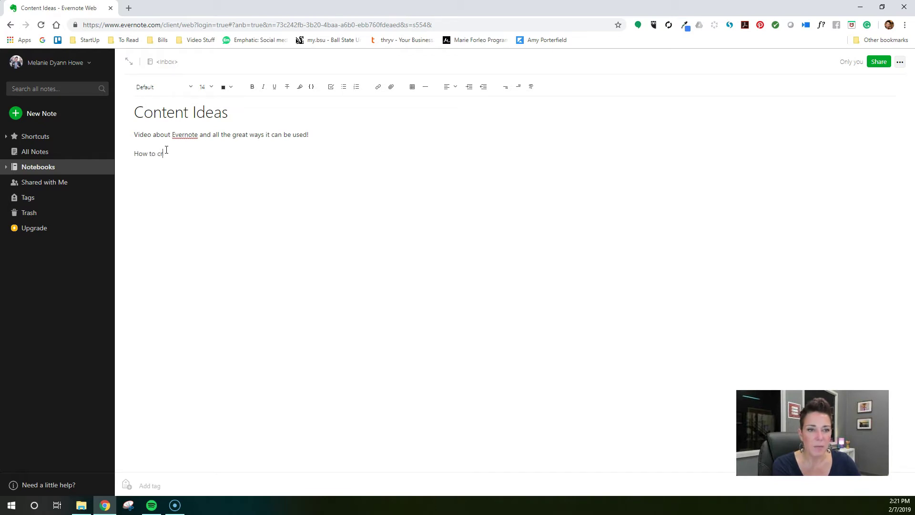
pyautogui.write('eate a marketing calendar')
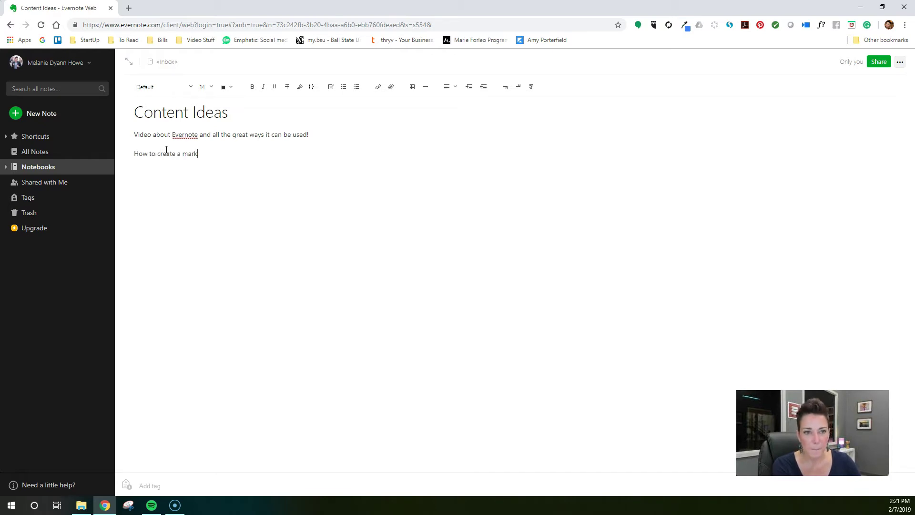
pyautogui.press('Return')
pyautogui.press('Return')
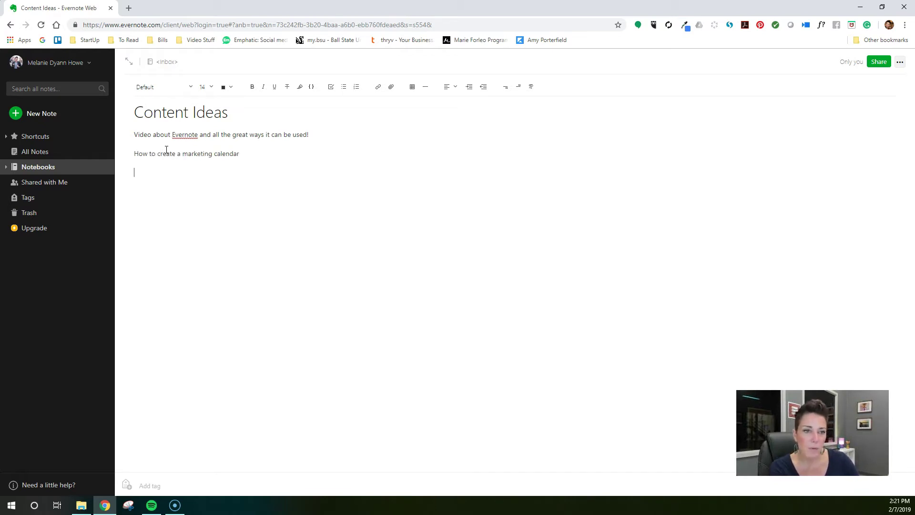
pyautogui.write('How to ident')
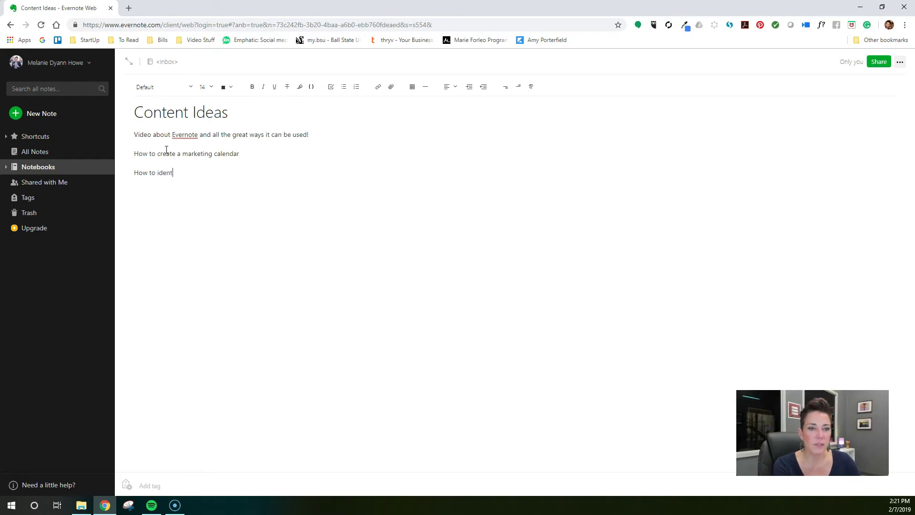
pyautogui.write('ify your ideal customer ')
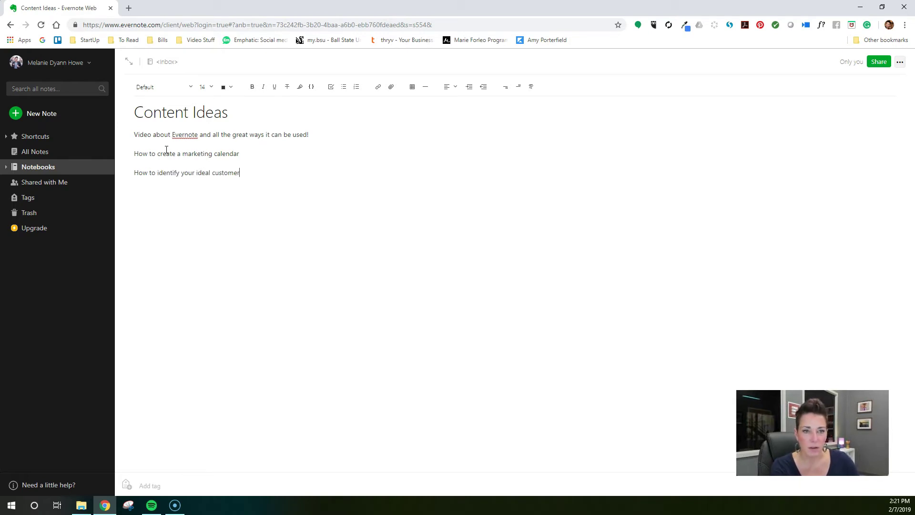
# Add "Showcase about a customer success story." as the fourth content idea.
pyautogui.write('Show')
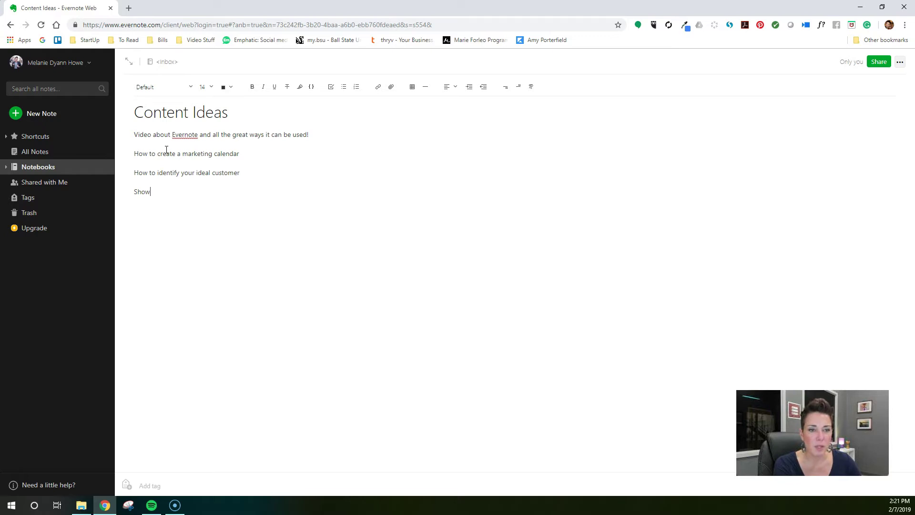
pyautogui.write('case about a ')
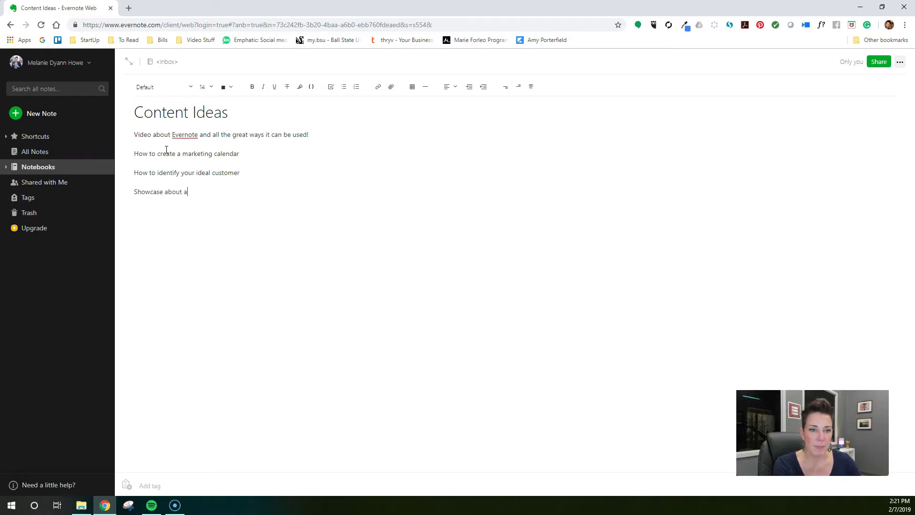
pyautogui.write('custo')
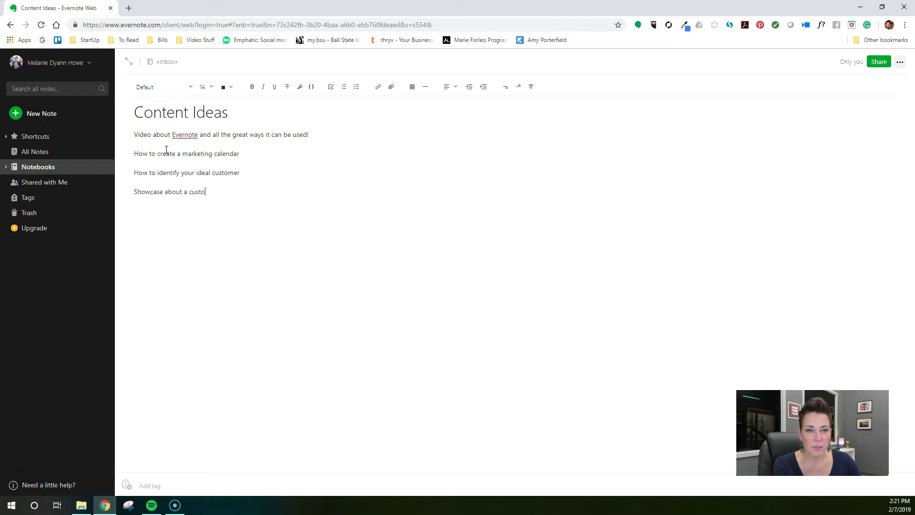
pyautogui.write('mer success story.')
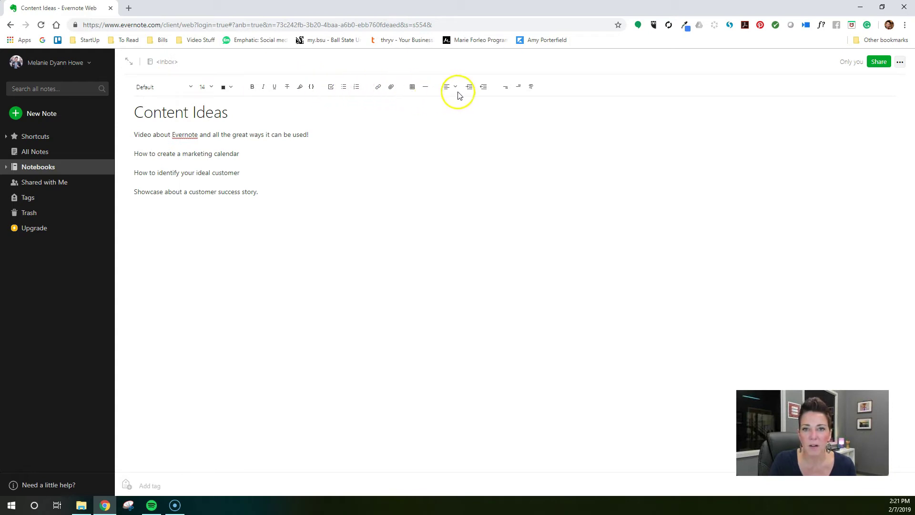
pyautogui.click(328, 189)
pyautogui.press('Return')
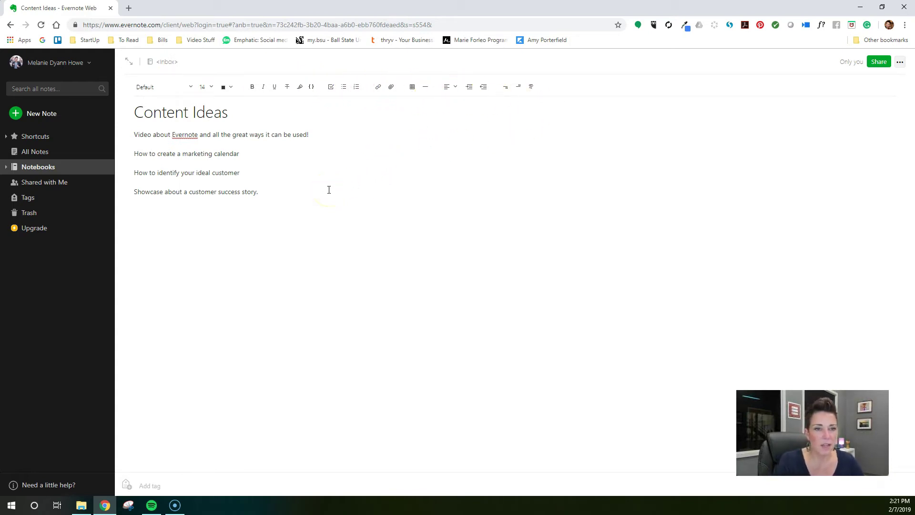
# Turn the four idea lines into a numbered list and remove the empty items between them.
pyautogui.moveTo(281, 204); pyautogui.dragTo(128, 135)
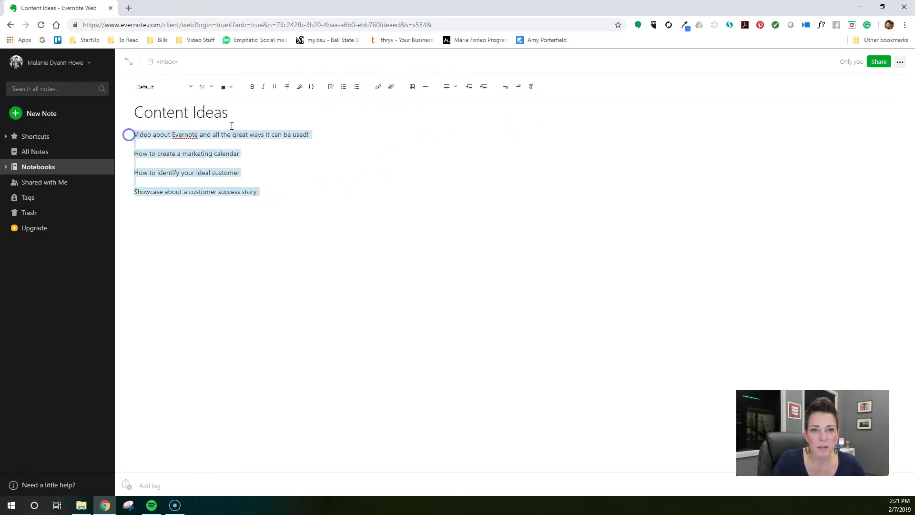
pyautogui.click(356, 88)
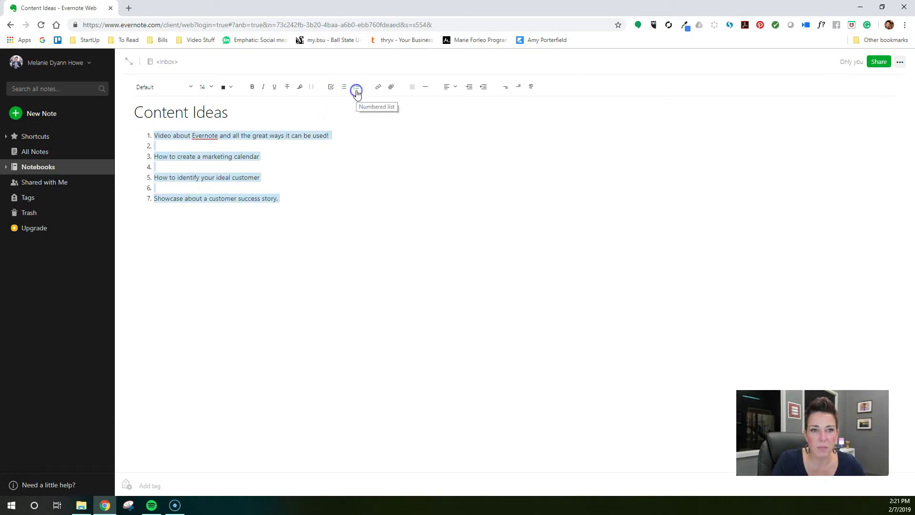
pyautogui.click(176, 146)
pyautogui.press('BackSpace')
pyautogui.click(176, 155)
pyautogui.press('BackSpace')
pyautogui.click(169, 168)
pyautogui.press('BackSpace')
# Below the numbered list, add a "ToDo:" line followed by three lines reading "task".
pyautogui.click(325, 167)
pyautogui.press('Return')
pyautogui.press('Return')
pyautogui.press('Return')
pyautogui.write('ToDo:')
pyautogui.click(357, 182)
pyautogui.press('Return')
pyautogui.write('task')
pyautogui.press('Return')
pyautogui.write('task')
pyautogui.press('Return')
pyautogui.write('task')
# Convert the three "task" lines into a checkbox list and add a fourth "task" item.
pyautogui.moveTo(146, 225); pyautogui.dragTo(131, 208)
pyautogui.click(330, 86)
pyautogui.click(182, 228)
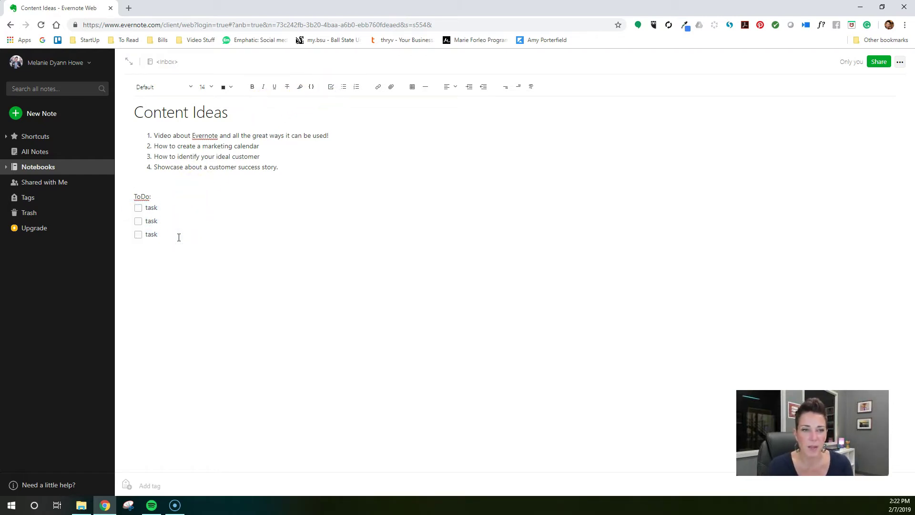
pyautogui.press('Return')
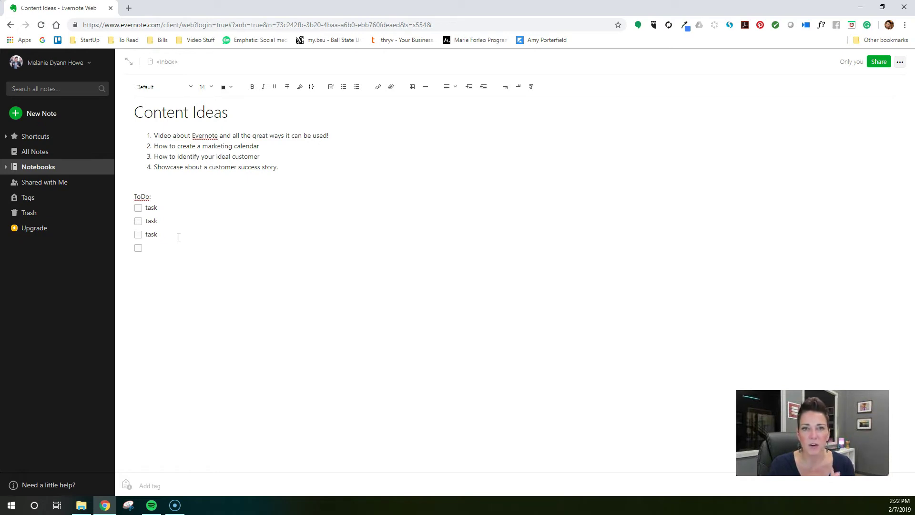
pyautogui.write('task')
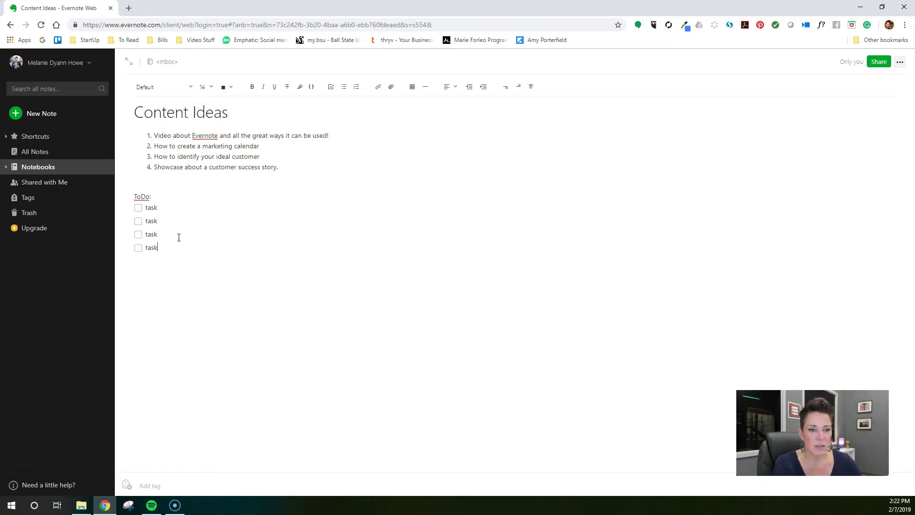
# Mark the first and third tasks in the ToDo list as completed.
pyautogui.click(139, 209)
pyautogui.click(138, 235)
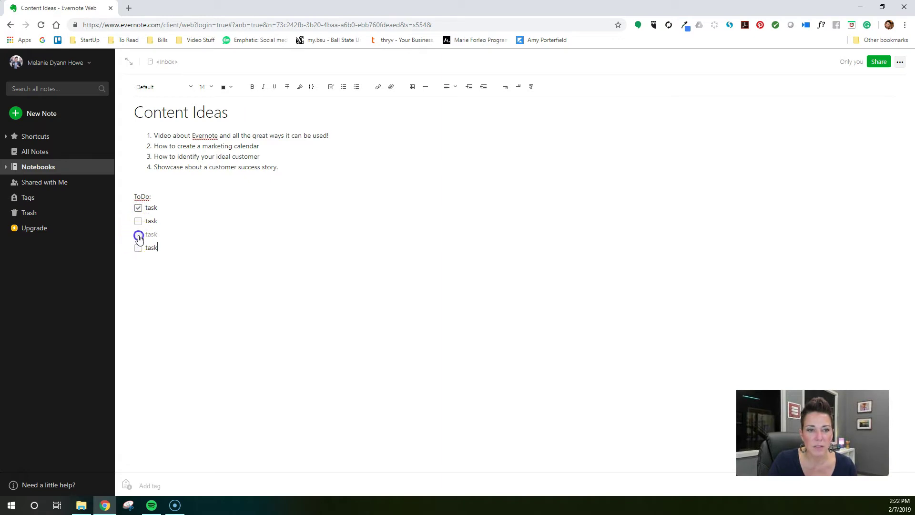
pyautogui.click(220, 245)
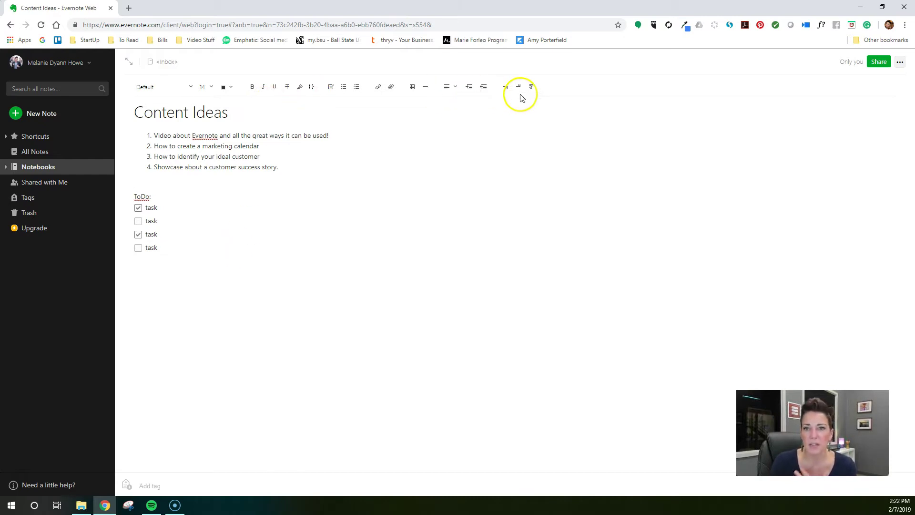
pyautogui.click(212, 183)
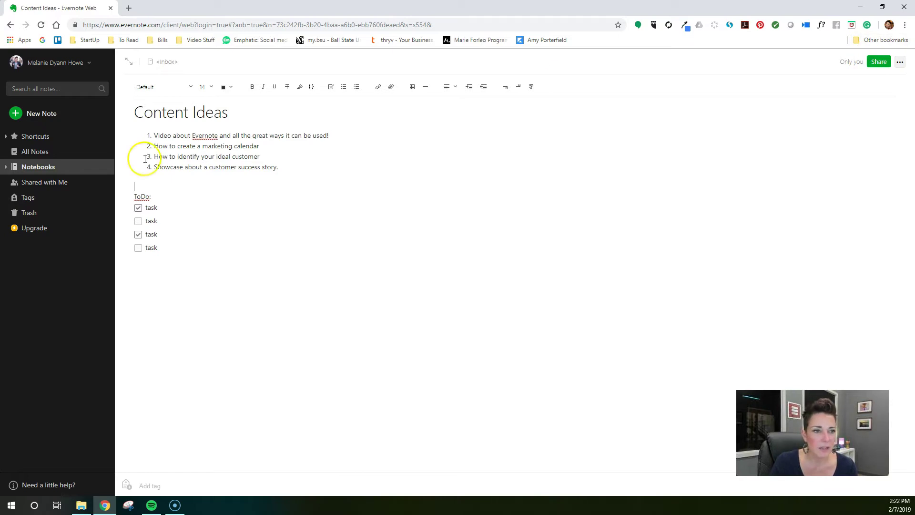
# Create a new note titled "Customer Meeting Notes".
pyautogui.click(45, 111)
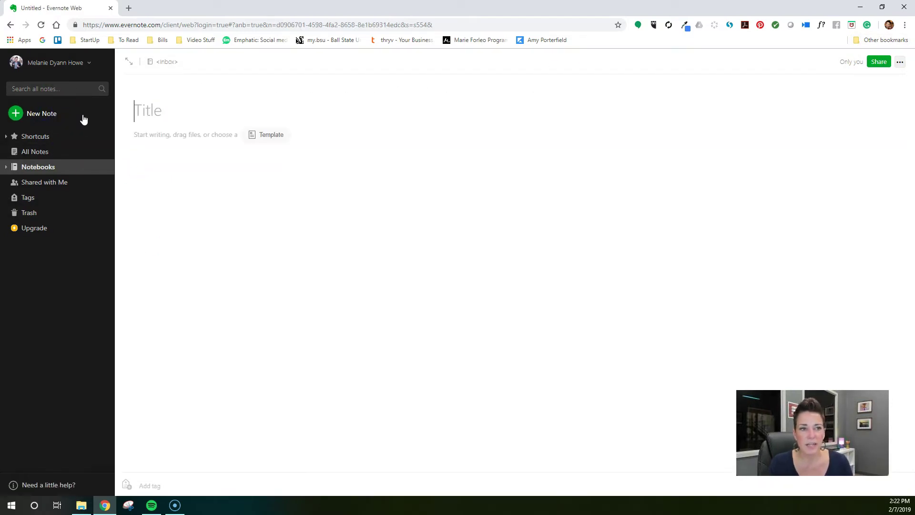
pyautogui.click(187, 111)
pyautogui.write('Cu')
pyautogui.press('BackSpace')
pyautogui.write('u')
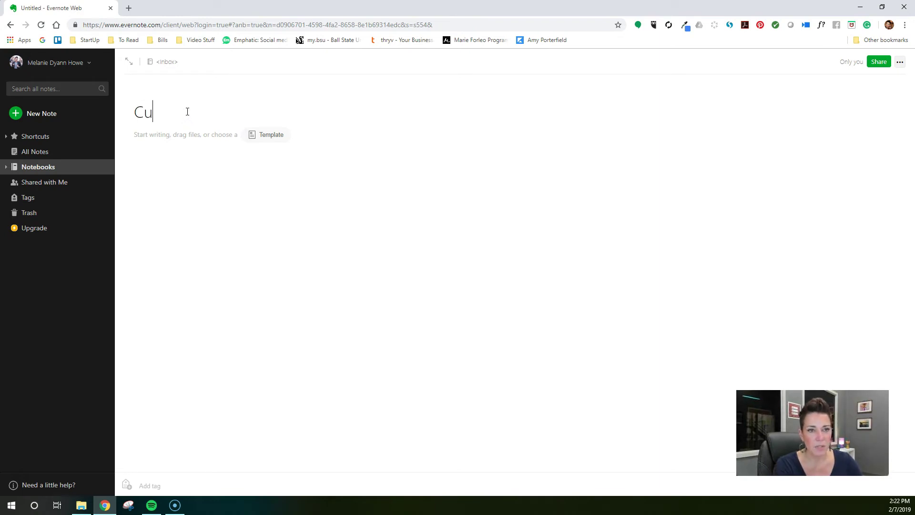
pyautogui.write('stomer Meeting Notes')
# Enter "Description about my customer." in the note body, followed by the meeting date 1/5/19 after a blank line.
pyautogui.click(215, 164)
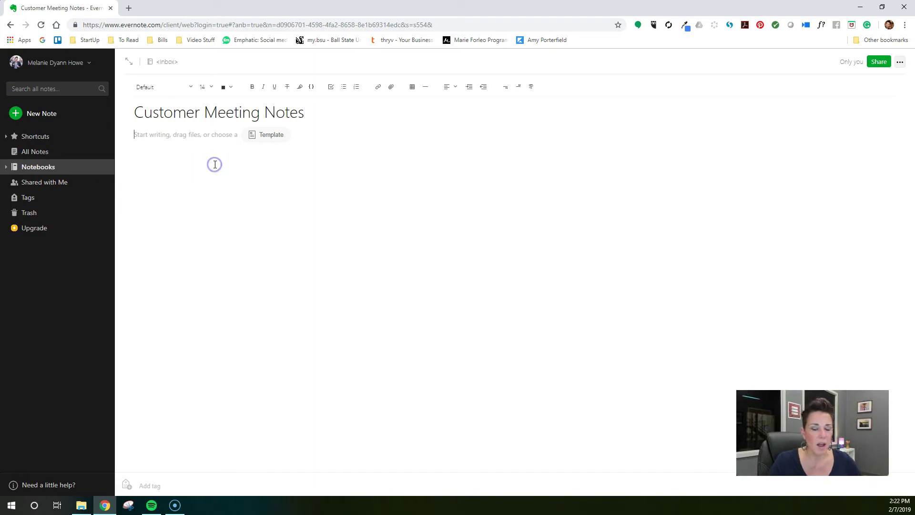
pyautogui.write('Description about my customer.')
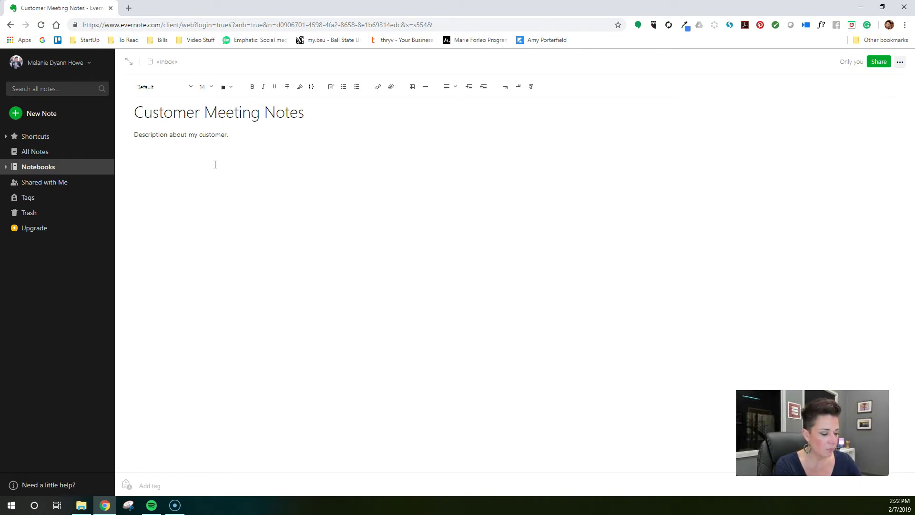
pyautogui.write('1/')
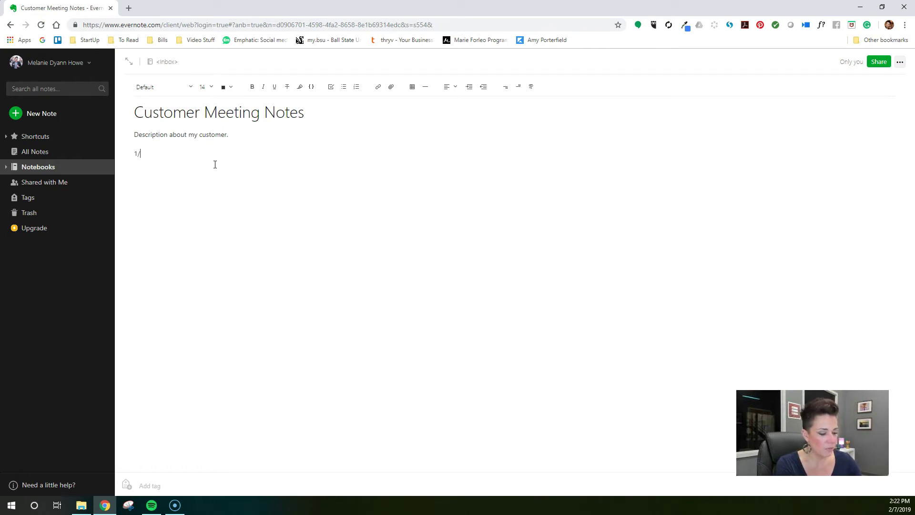
pyautogui.write('5/19')
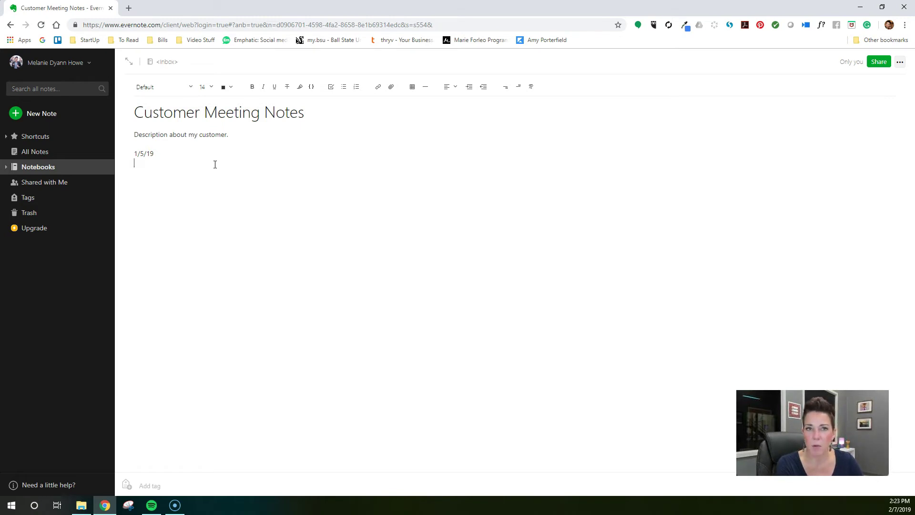
# Add the lines "notes goes here.", "todo's" and "all kinds of important info" under 1/5/19, and make that date bold.
pyautogui.write('notes goes here.')
pyautogui.press('Return')
pyautogui.write("todo's")
pyautogui.press('Return')
pyautogui.press('Return')
pyautogui.write('an')
pyautogui.press('BackSpace')
pyautogui.write('ll kinds ')
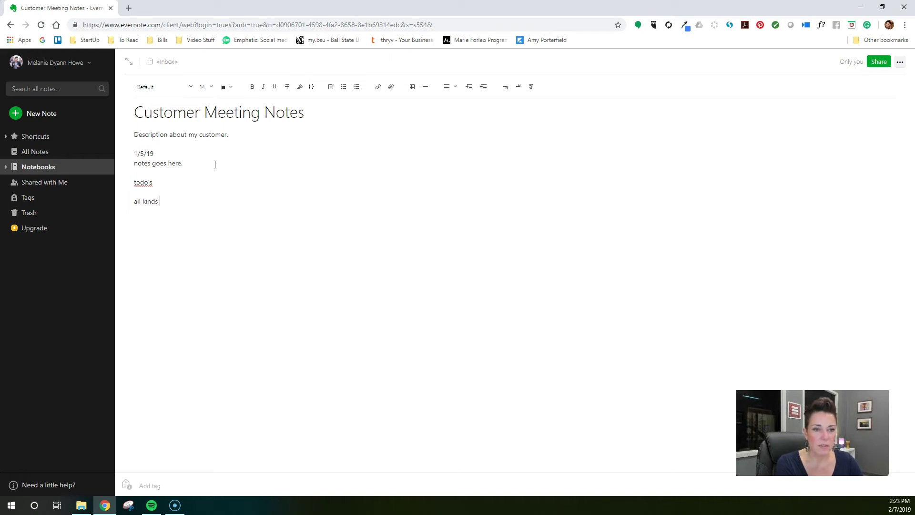
pyautogui.write('of important info')
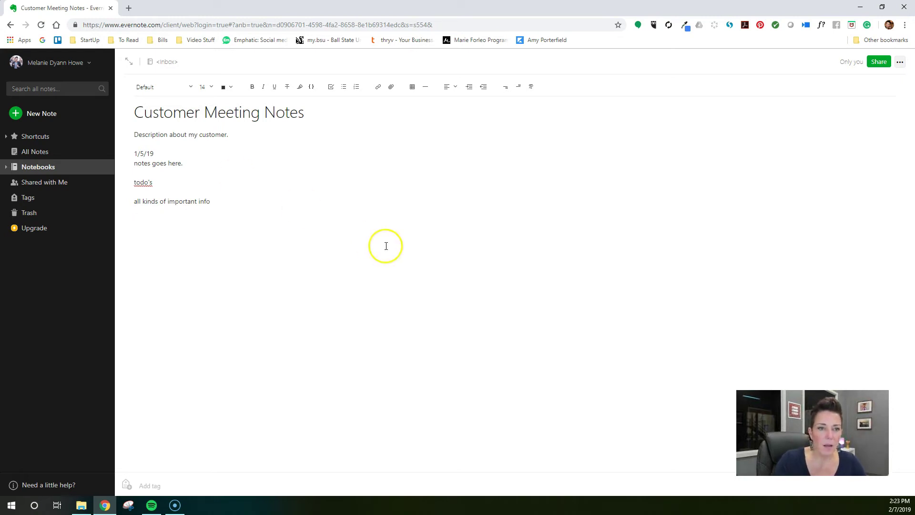
pyautogui.moveTo(173, 155); pyautogui.dragTo(121, 154)
pyautogui.hotkey('ctrl', 'b')
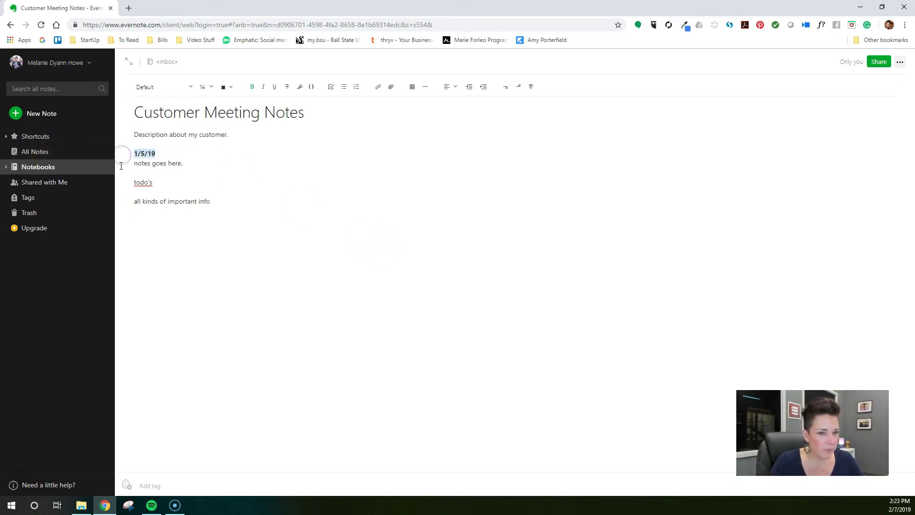
# Insert the meeting date 2/4/19 above the 1/5/19 entry, with a blank line on either side.
pyautogui.click(135, 144)
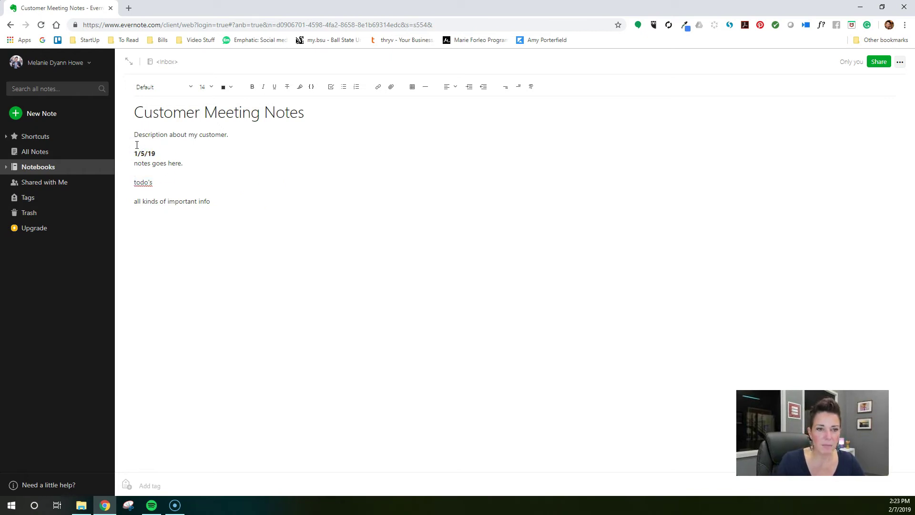
pyautogui.press('Return')
pyautogui.press('Return')
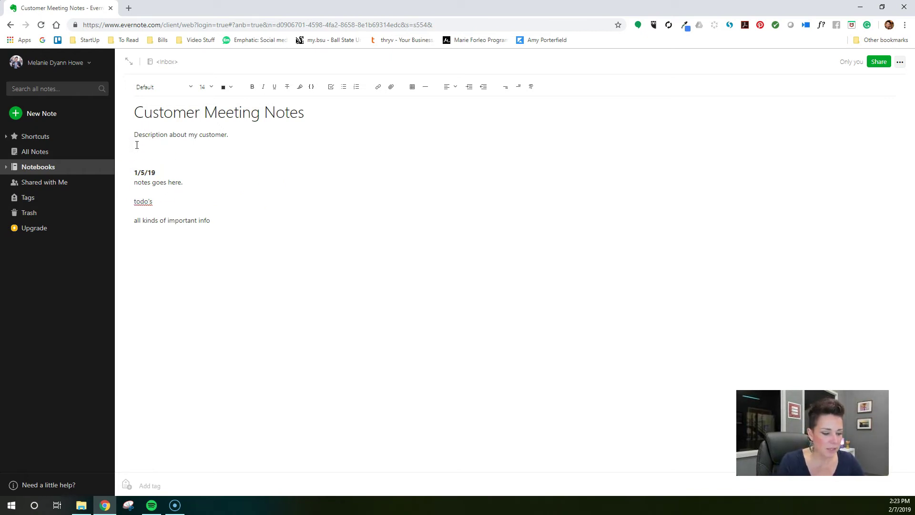
pyautogui.write('2/')
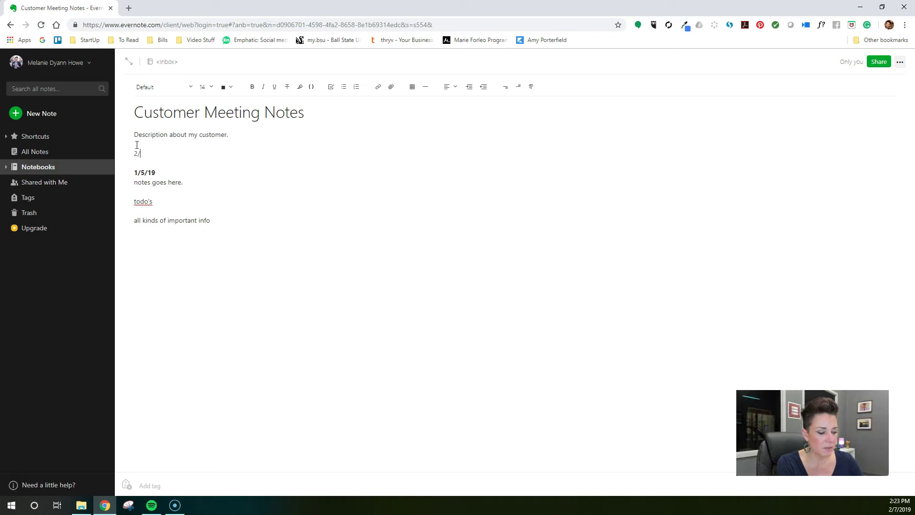
pyautogui.write('4/19')
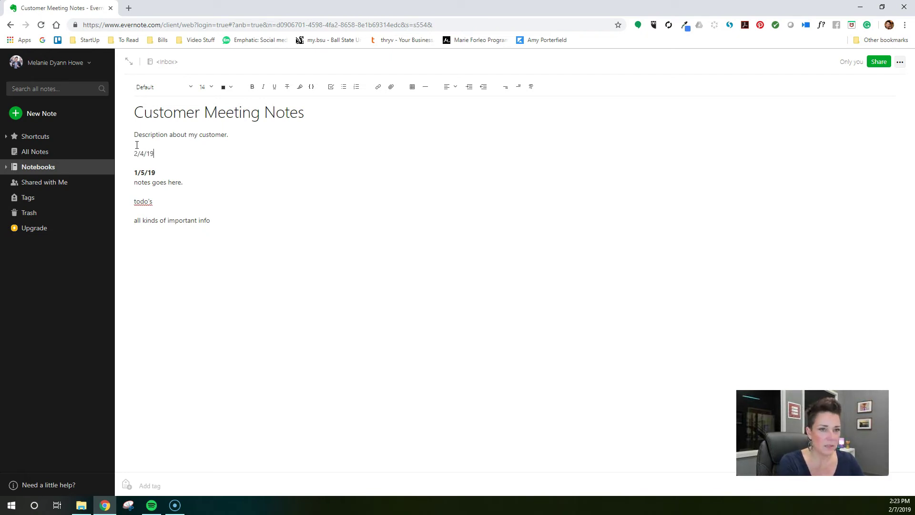
# Enter "notes go here.", "tasks", "more info" and "anything new info" on separate lines under the 2/4/19 date.
pyautogui.press('Return')
pyautogui.write('notes go here.')
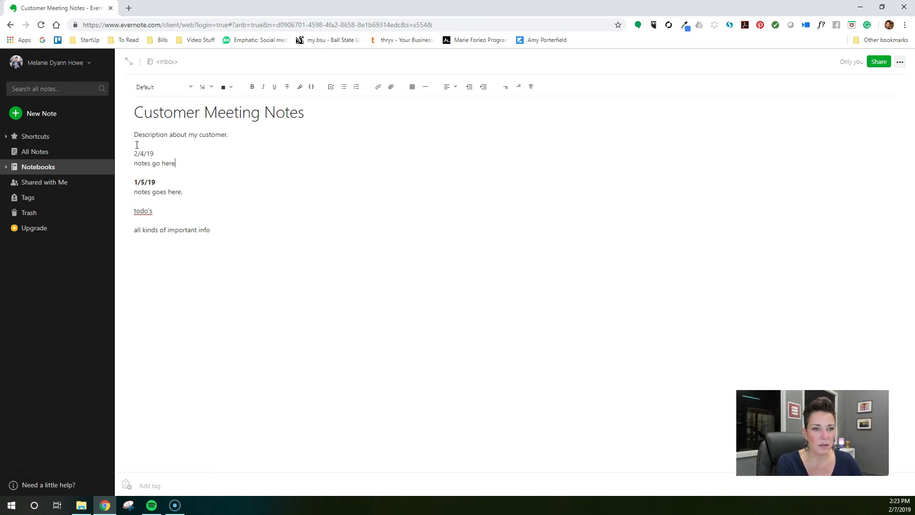
pyautogui.press('Return')
pyautogui.write('tasks')
pyautogui.press('Return')
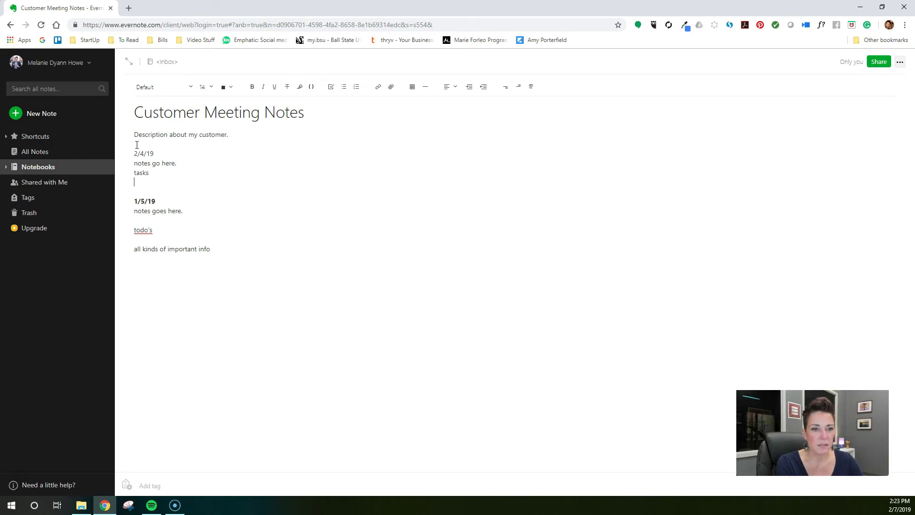
pyautogui.write('more info')
pyautogui.press('Return')
pyautogui.write('an')
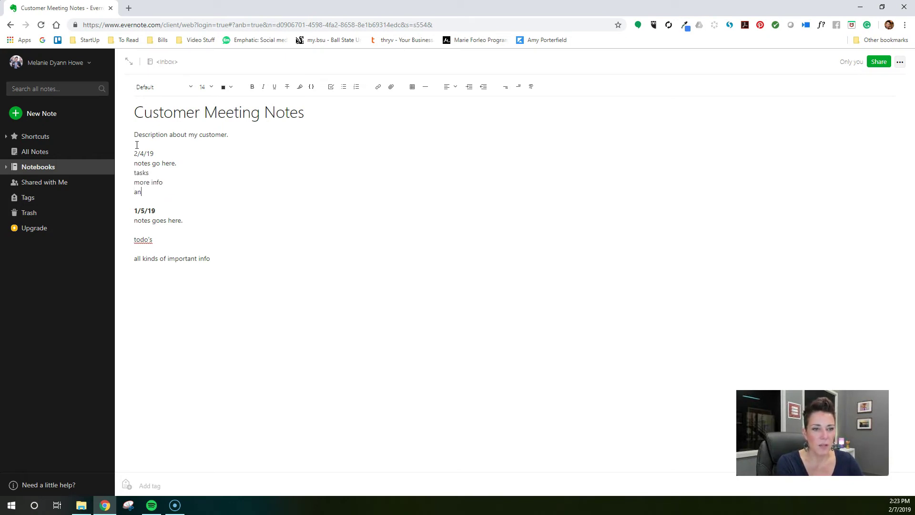
pyautogui.write('ything new info')
pyautogui.press('Return')
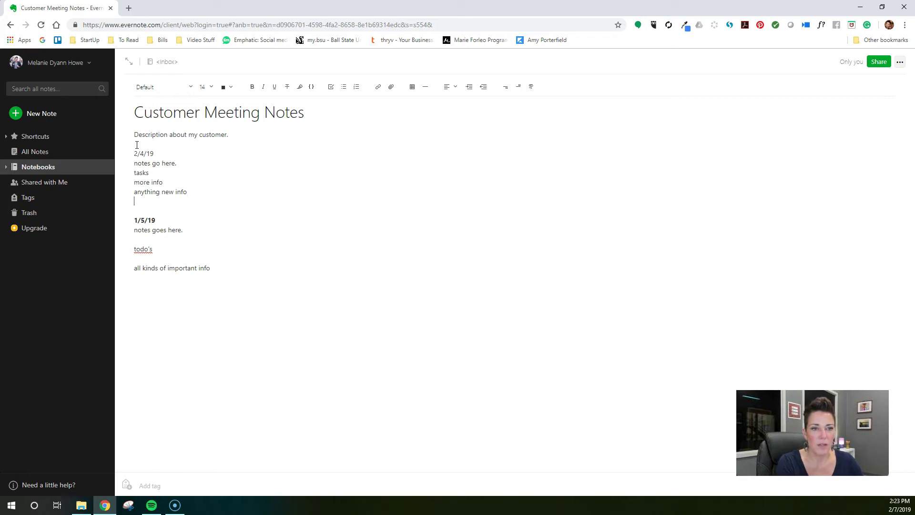
pyautogui.press('BackSpace')
# Make the 2/4/19 date bold and add two empty lines above it.
pyautogui.moveTo(170, 153); pyautogui.dragTo(117, 159)
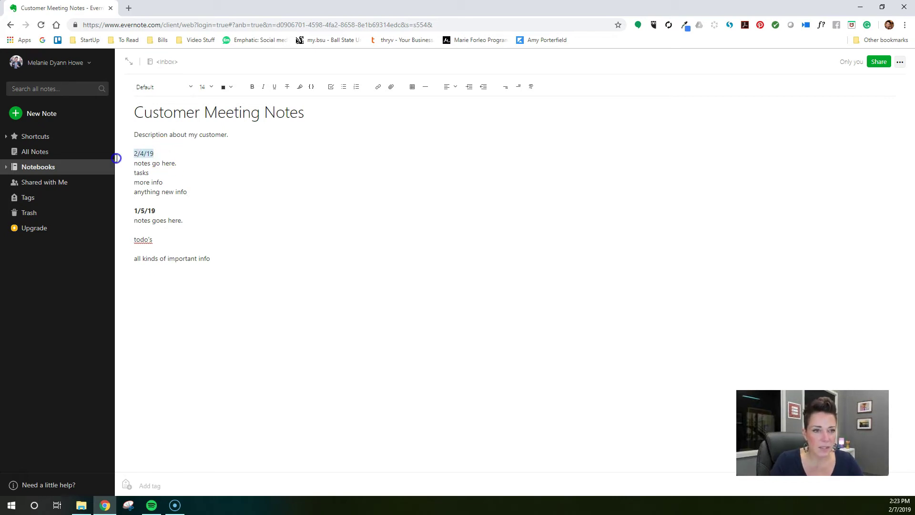
pyautogui.hotkey('ctrl', 'b')
pyautogui.click(134, 152)
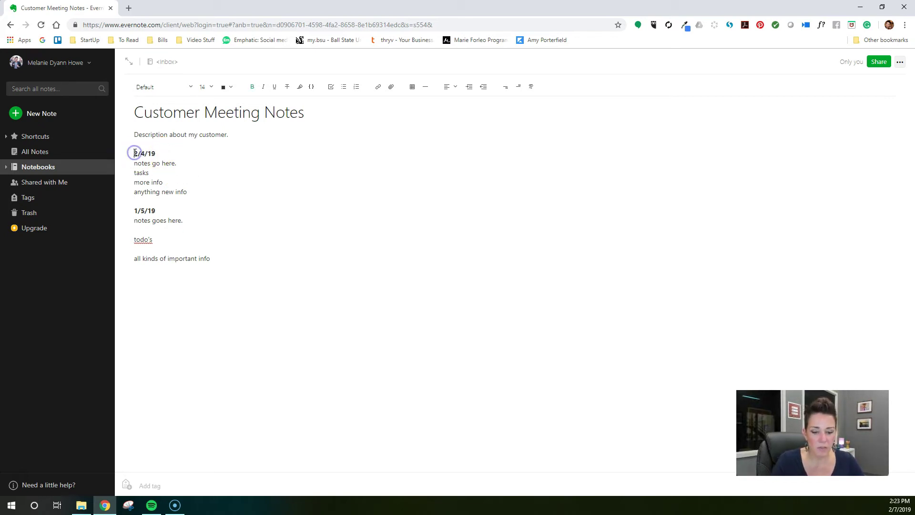
pyautogui.press('Return')
pyautogui.press('Return')
pyautogui.press('Up')
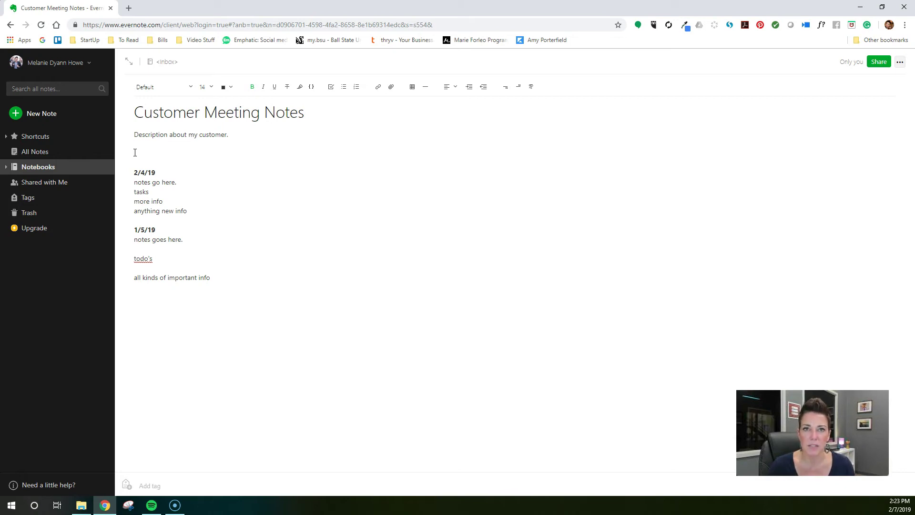
# Remove the blank lines between the three text lines of the 1/5/19 entry.
pyautogui.click(152, 248)
pyautogui.press('BackSpace')
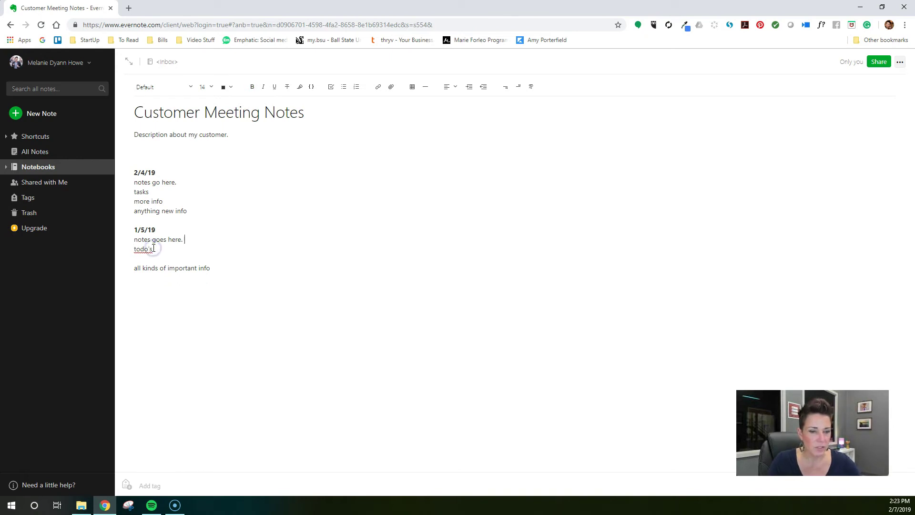
pyautogui.click(164, 257)
pyautogui.press('BackSpace')
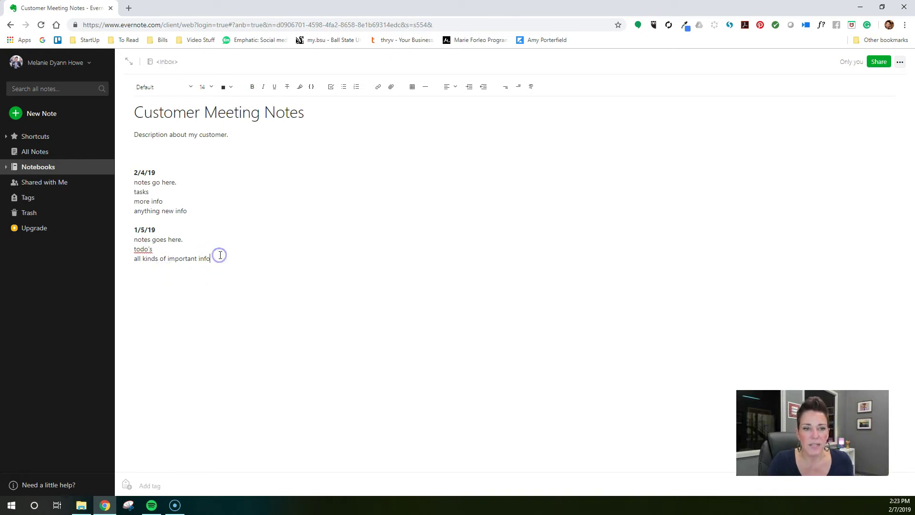
pyautogui.click(168, 149)
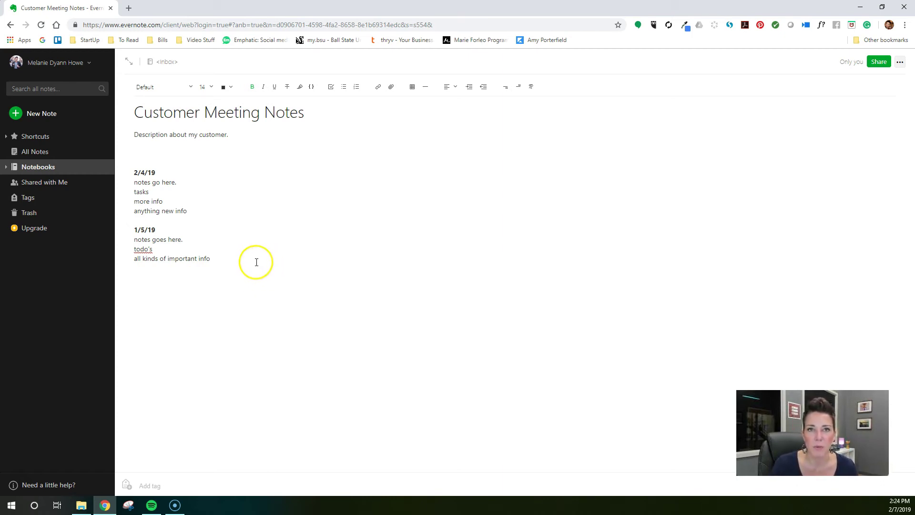
pyautogui.click(226, 161)
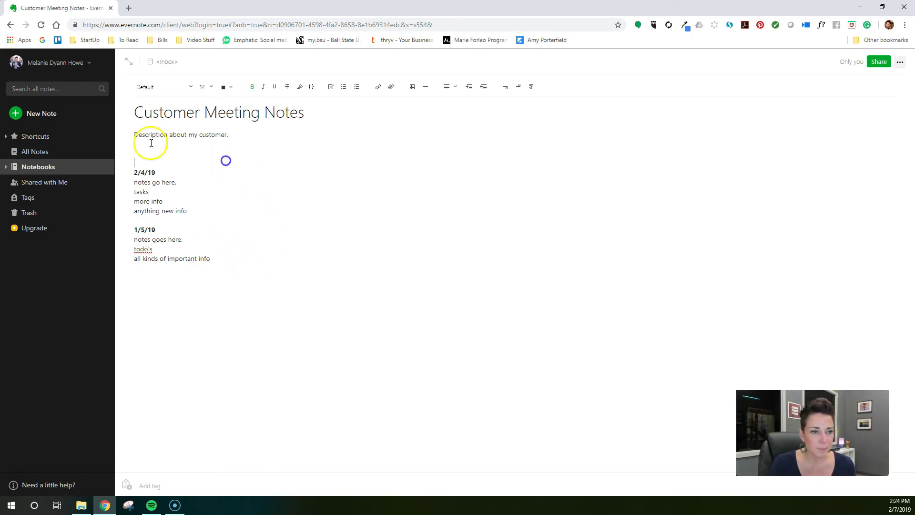
# Create a new note titled "Grocery List" with Drinks, Food and Snacks on separate lines.
pyautogui.click(37, 112)
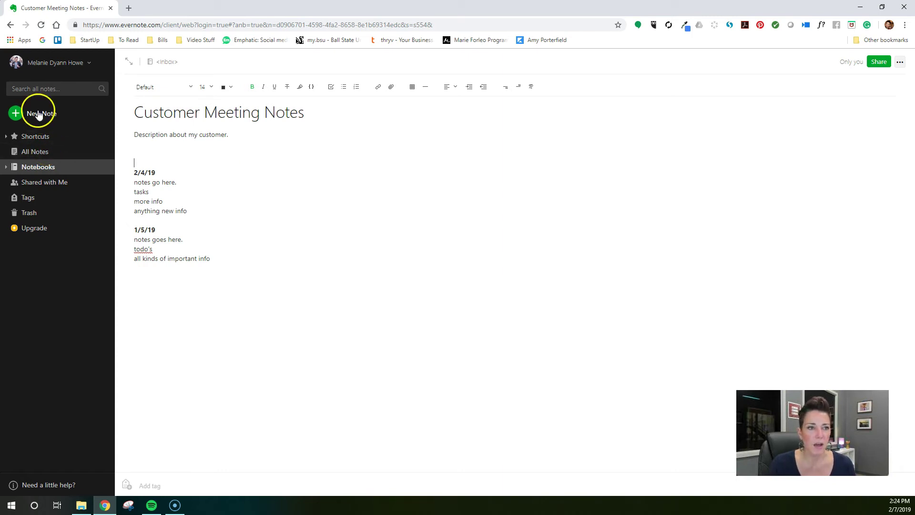
pyautogui.write('Grocery List')
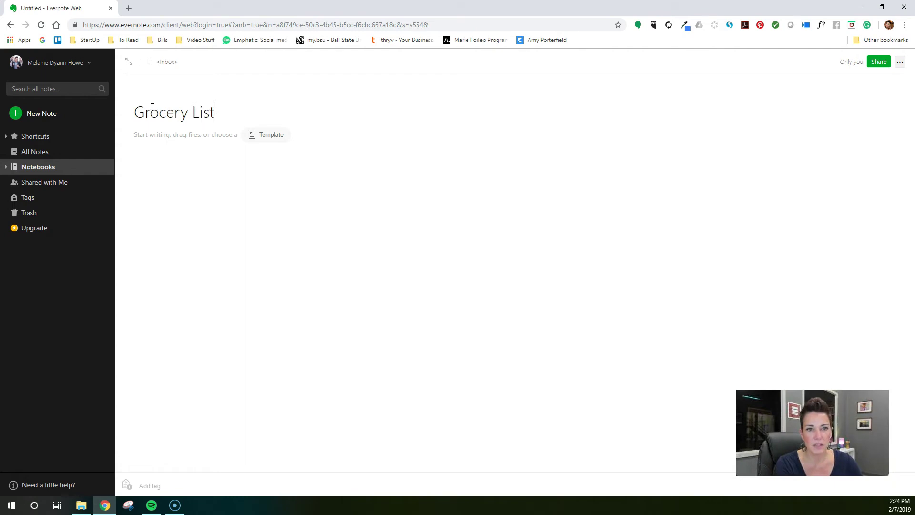
pyautogui.click(168, 139)
pyautogui.write('ST')
pyautogui.press('BackSpace')
pyautogui.press('BackSpace')
pyautogui.write('Drinks')
pyautogui.press('Return')
pyautogui.write('Food')
pyautogui.press('Return')
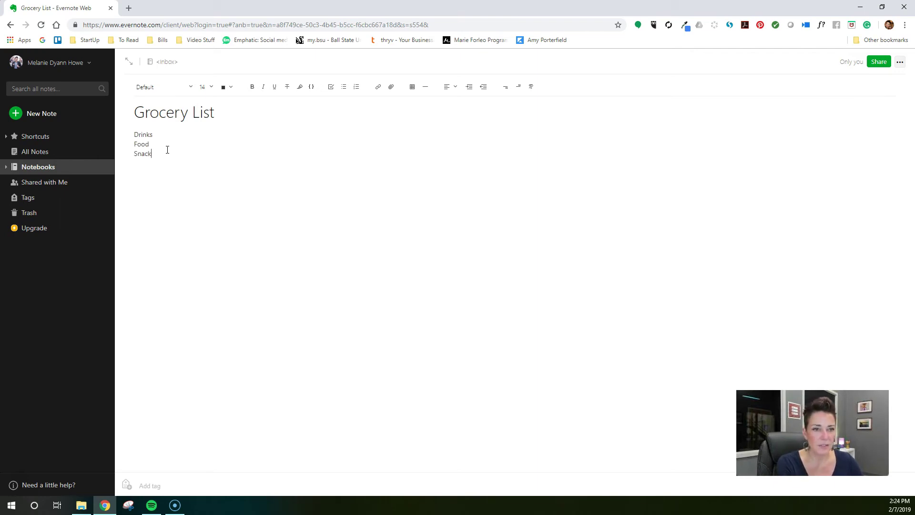
# Convert the Drinks, Food and Snacks lines into a checkbox list.
pyautogui.moveTo(170, 155); pyautogui.dragTo(134, 135)
pyautogui.click(331, 86)
pyautogui.click(225, 143)
pyautogui.click(217, 132)
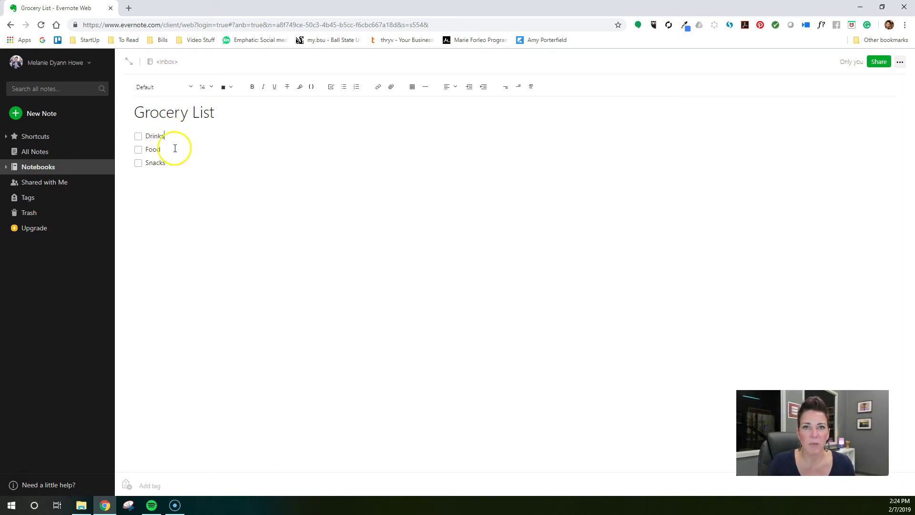
# Mark Snacks and Food as completed, and clear both checkmarks again.
pyautogui.click(139, 163)
pyautogui.click(139, 150)
pyautogui.click(138, 150)
pyautogui.click(138, 163)
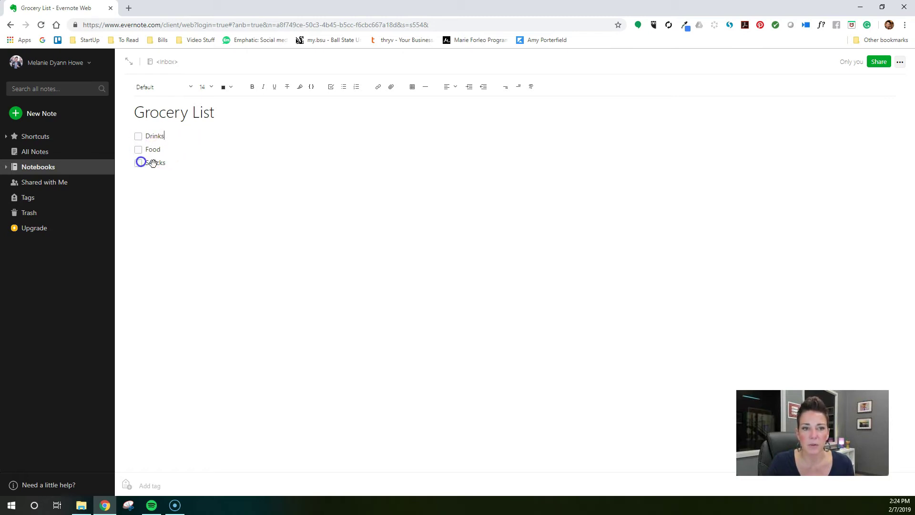
pyautogui.click(201, 179)
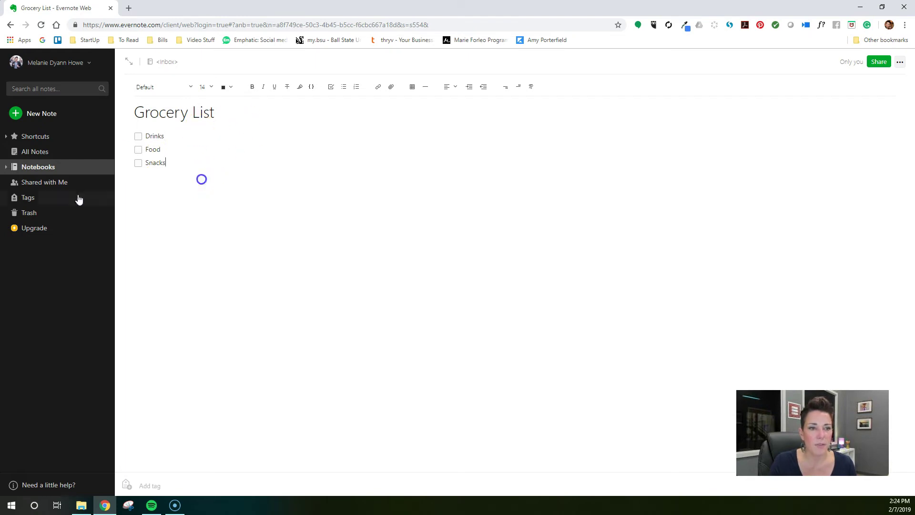
# Show all notes and view the Customer Meeting Notes note, returning to the Grocery List note.
pyautogui.click(39, 152)
pyautogui.click(148, 138)
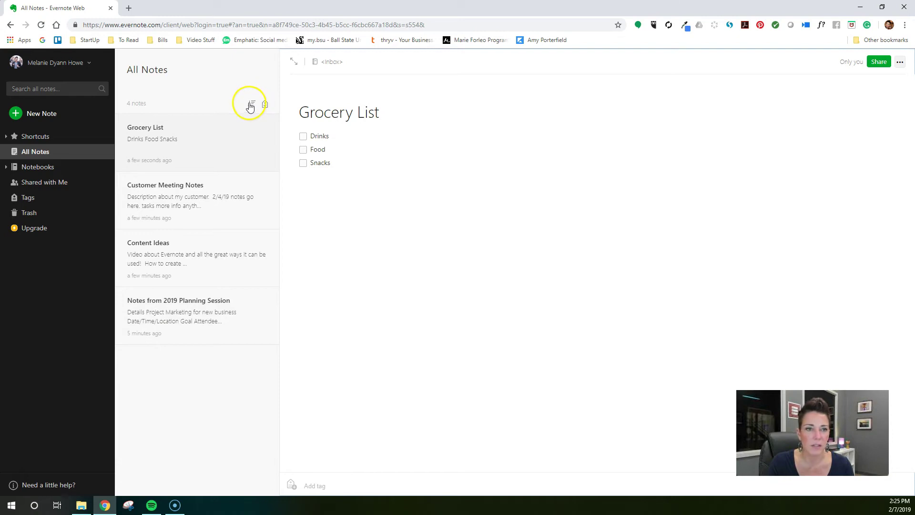
pyautogui.click(184, 210)
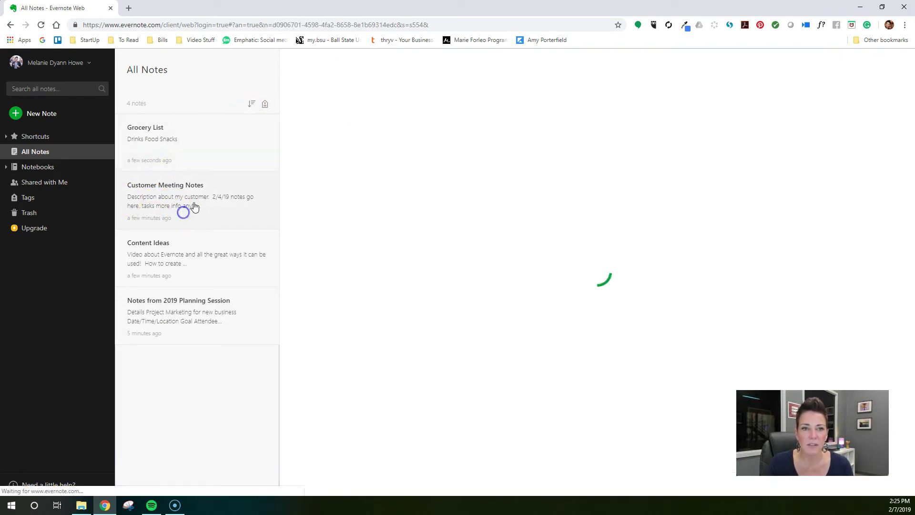
pyautogui.click(170, 150)
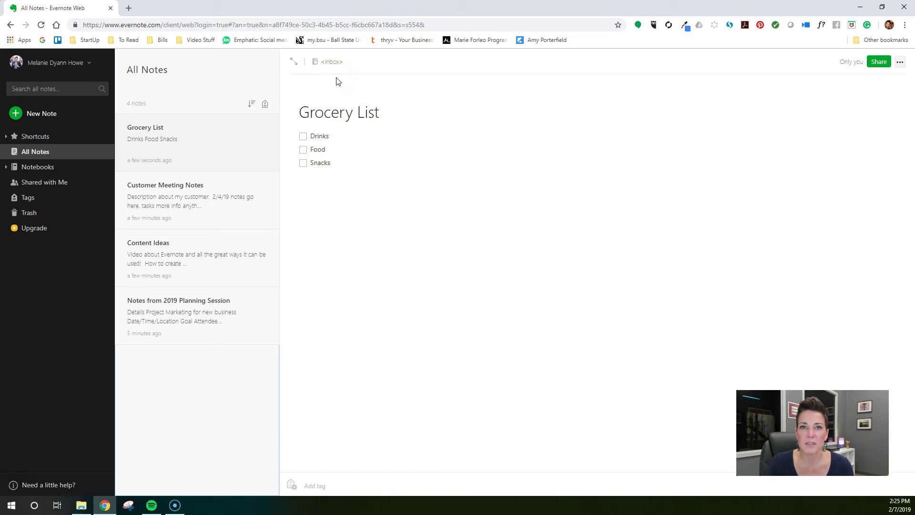
pyautogui.click(198, 141)
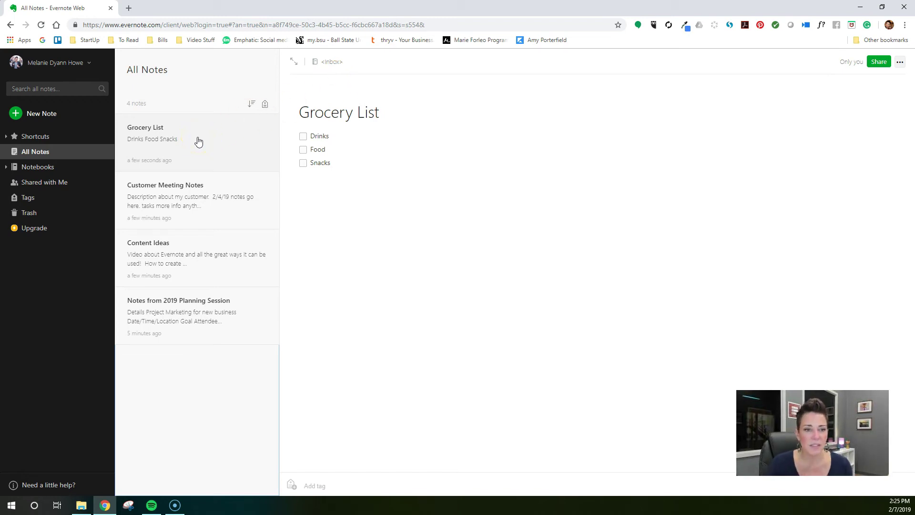
pyautogui.click(209, 148)
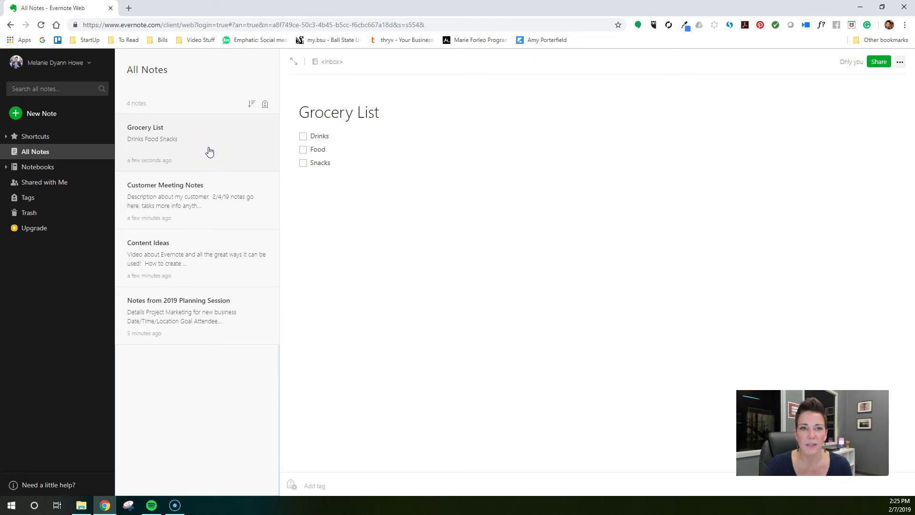
pyautogui.click(186, 176)
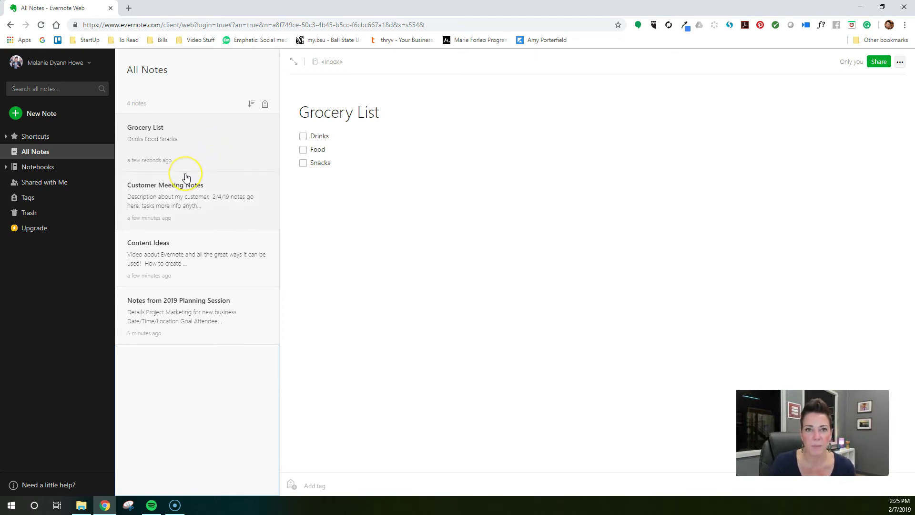
pyautogui.click(193, 171)
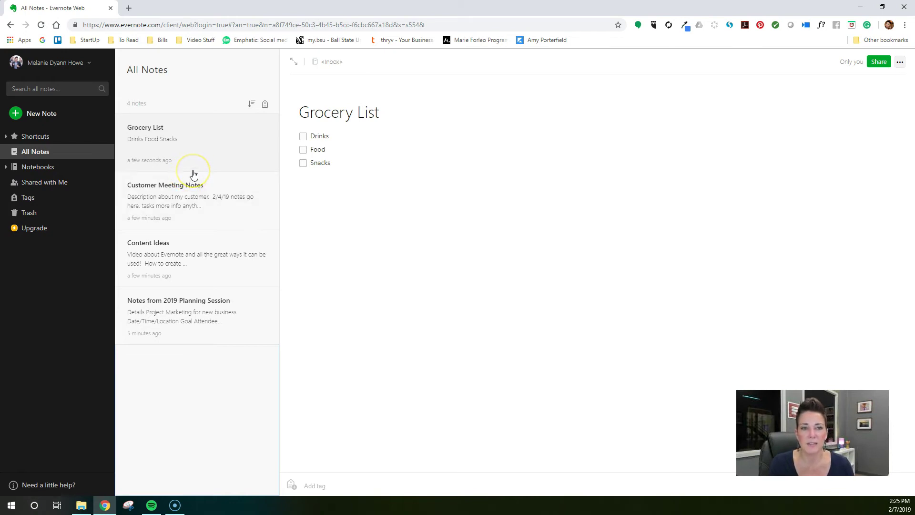
pyautogui.click(215, 183)
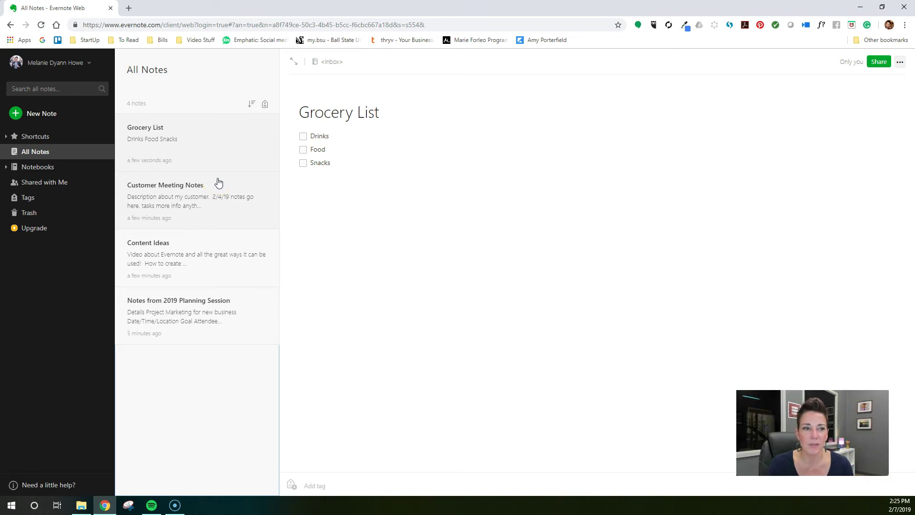
pyautogui.click(216, 188)
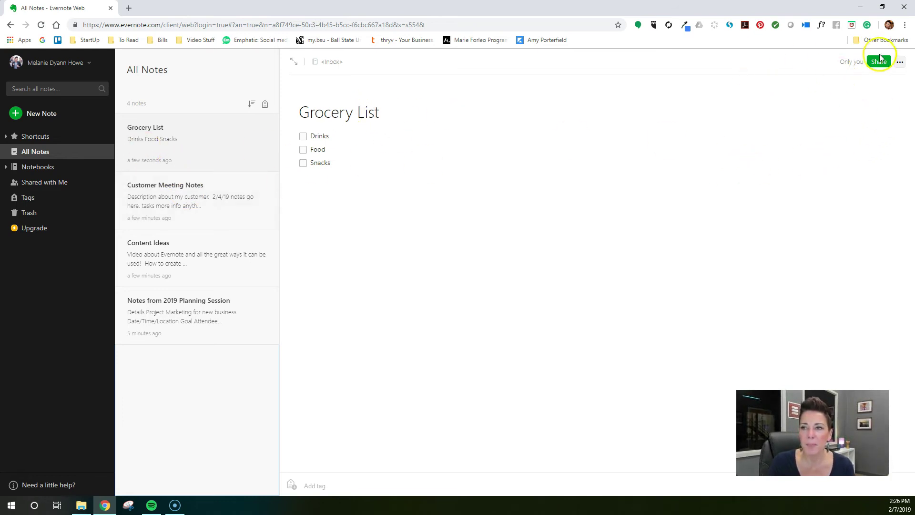
# Duplicate the Grocery List note and select the copy in the list of all notes.
pyautogui.click(900, 63)
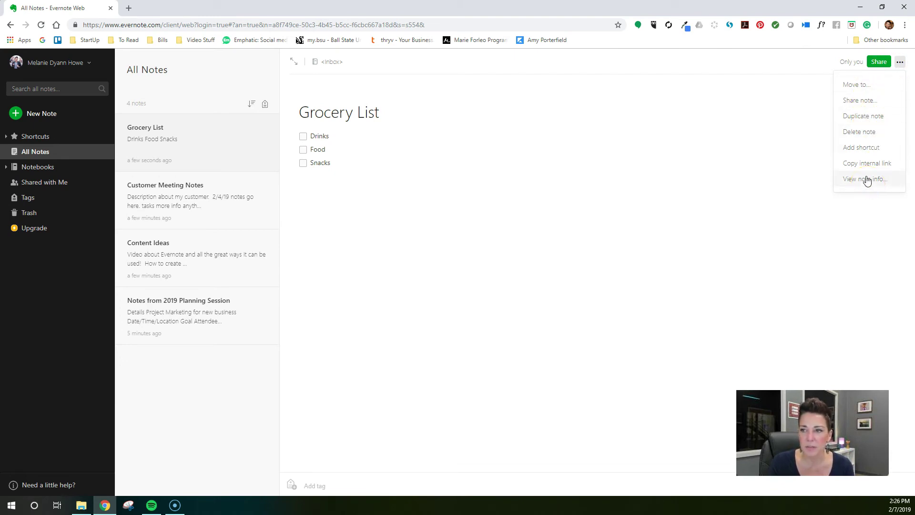
pyautogui.click(874, 117)
pyautogui.click(204, 162)
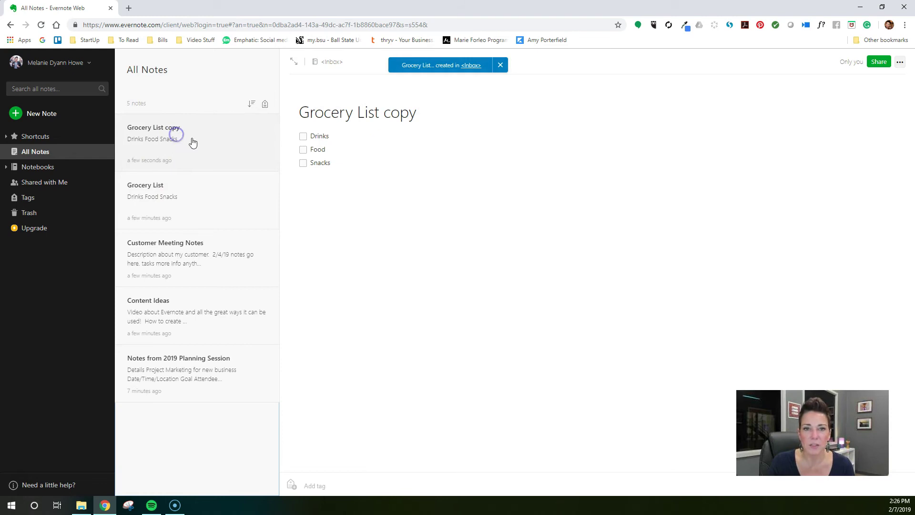
# Rename the copied grocery note as "Grocery List for Mom".
pyautogui.click(416, 115)
pyautogui.moveTo(416, 114); pyautogui.dragTo(384, 113)
pyautogui.write('for Mom')
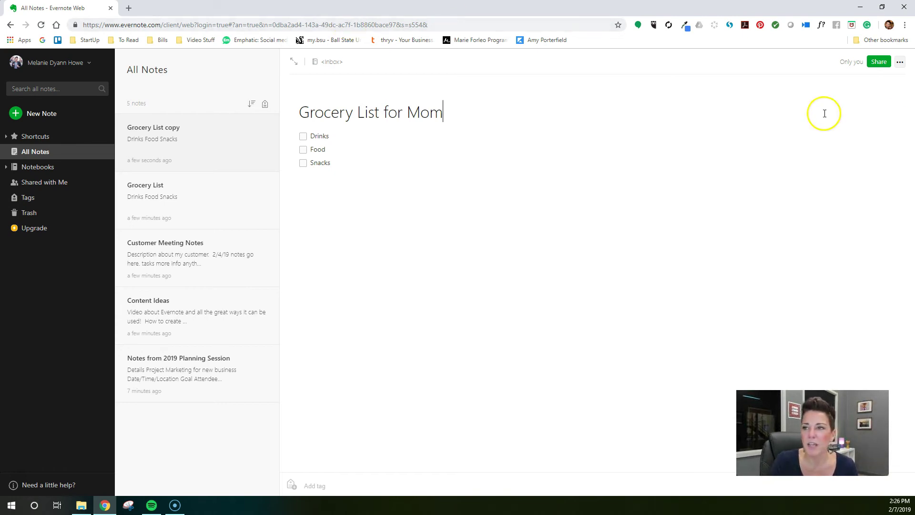
# Move the Grocery List for Mom note to the Personal Stuff notebook.
pyautogui.click(899, 61)
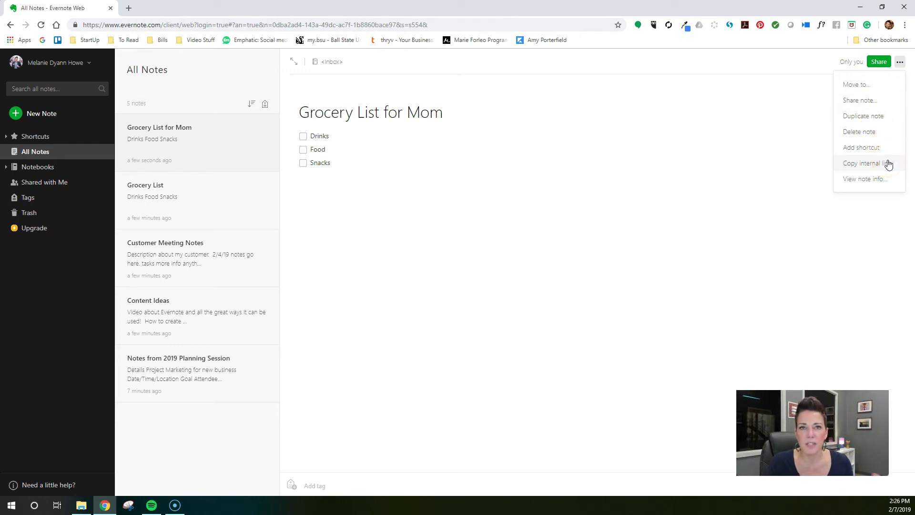
pyautogui.click(882, 61)
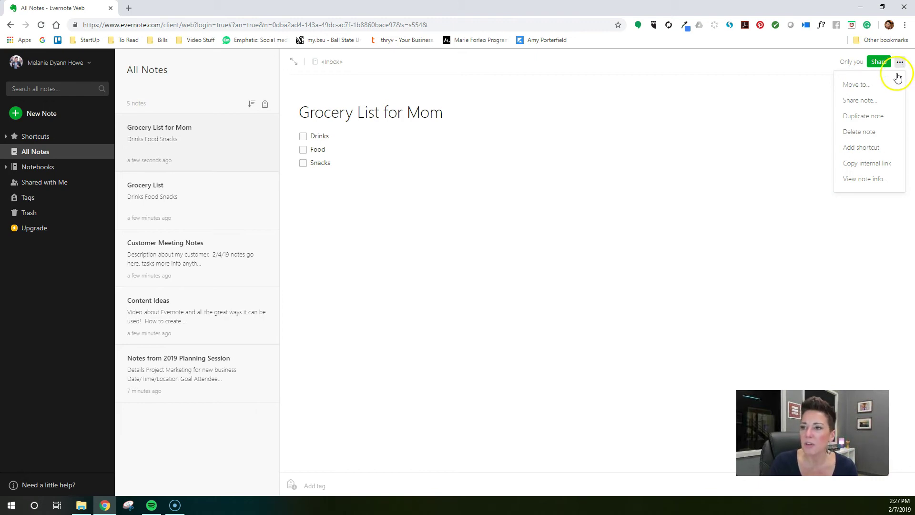
pyautogui.click(855, 85)
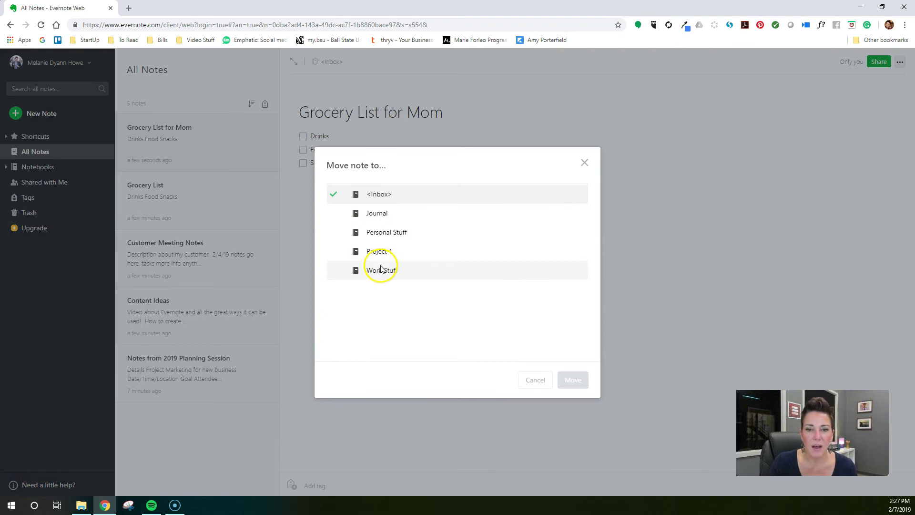
pyautogui.click(378, 235)
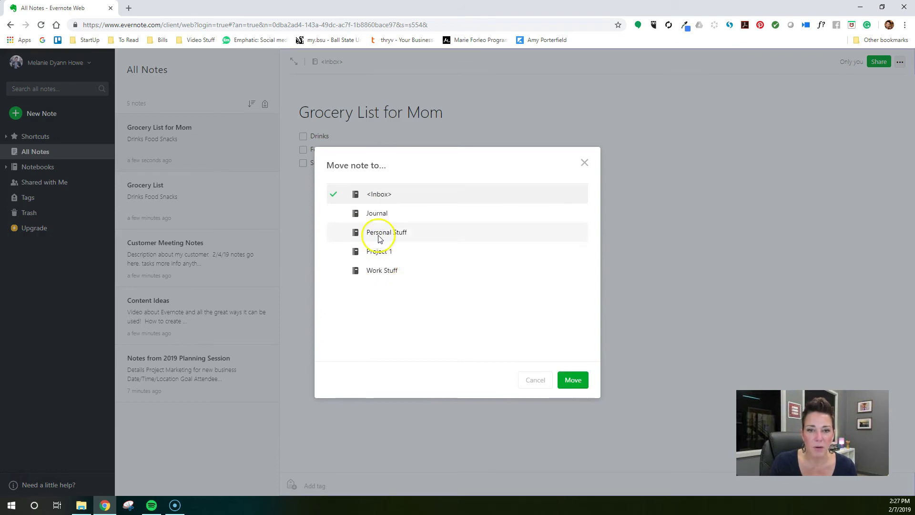
pyautogui.click(576, 380)
pyautogui.click(344, 215)
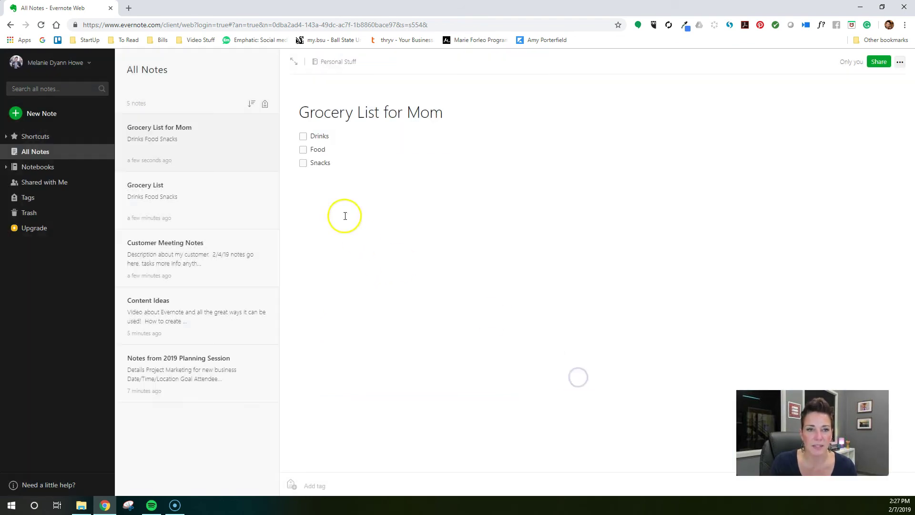
# Move the original Grocery List note to the Personal Stuff notebook.
pyautogui.moveTo(196, 209); pyautogui.dragTo(213, 201)
pyautogui.click(900, 62)
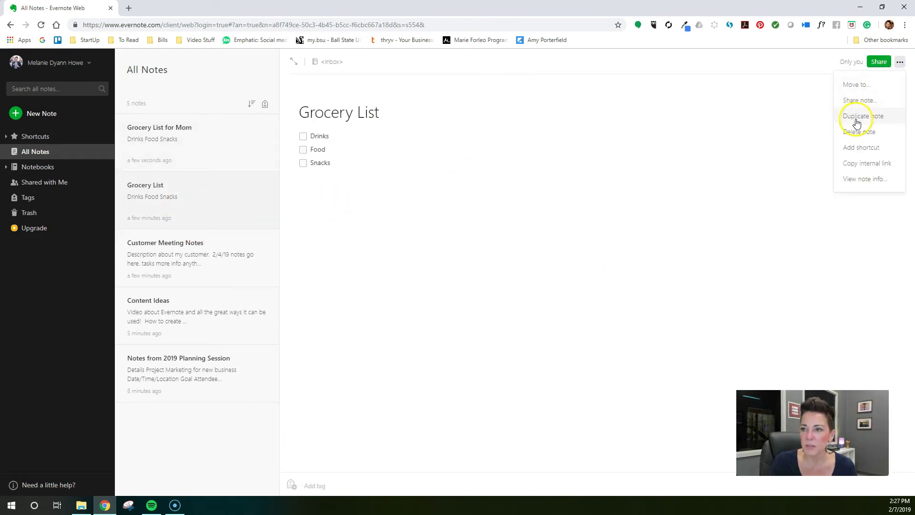
pyautogui.click(858, 85)
pyautogui.click(399, 233)
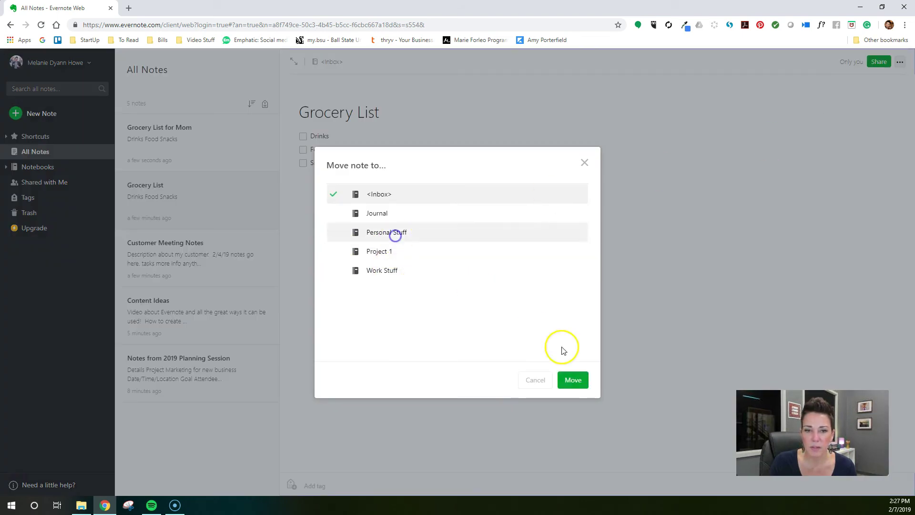
pyautogui.click(573, 379)
# Move the Customer Meeting Notes note to the Work Stuff notebook.
pyautogui.click(198, 265)
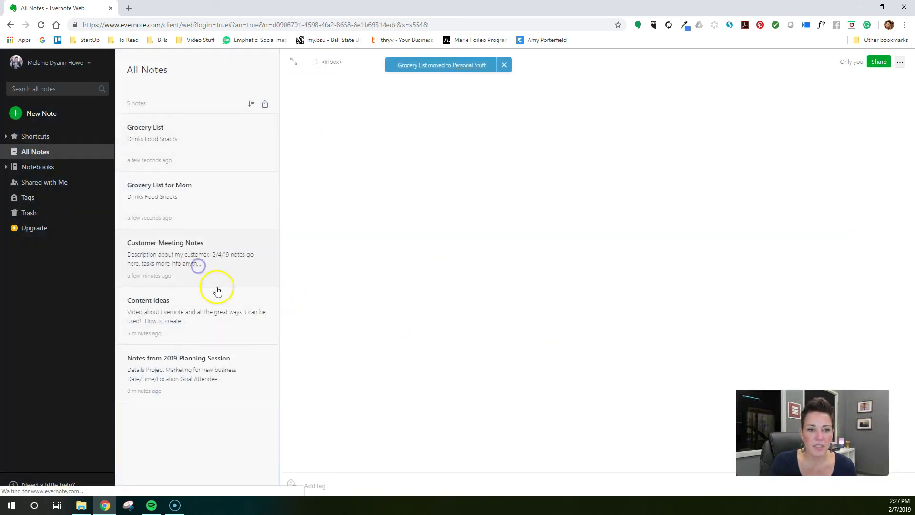
pyautogui.click(900, 62)
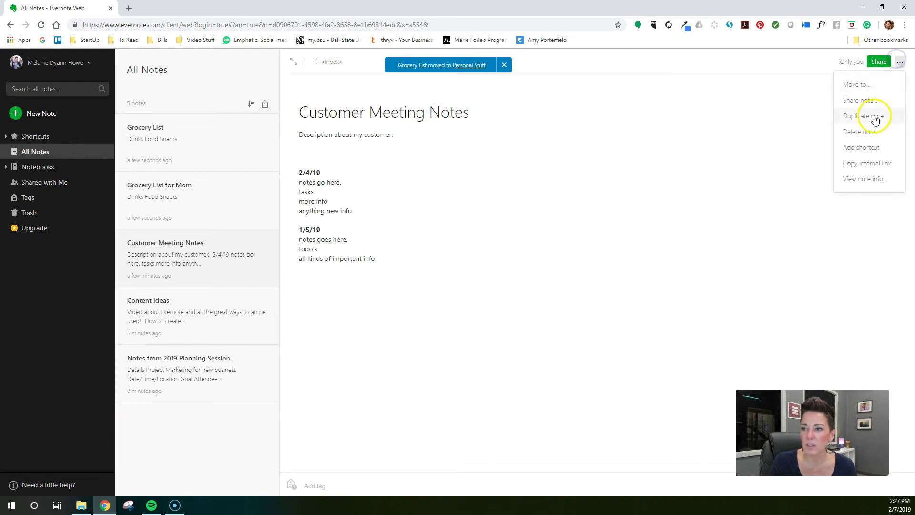
pyautogui.click(870, 86)
pyautogui.click(382, 270)
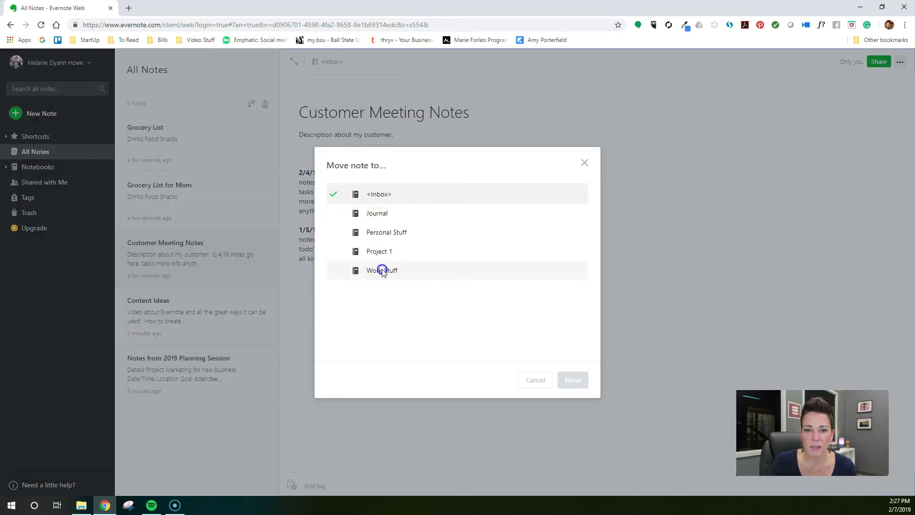
pyautogui.click(572, 380)
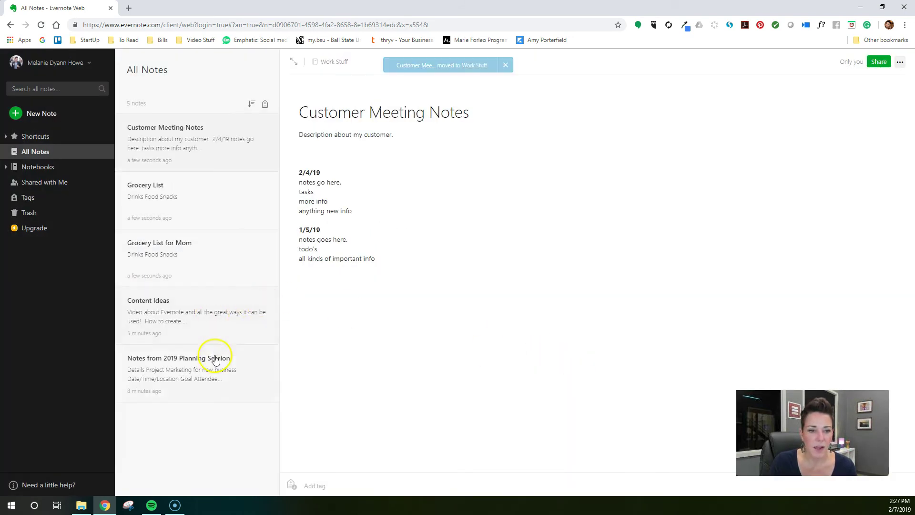
# Move the Content Ideas note to the Work Stuff notebook.
pyautogui.click(205, 328)
pyautogui.click(900, 62)
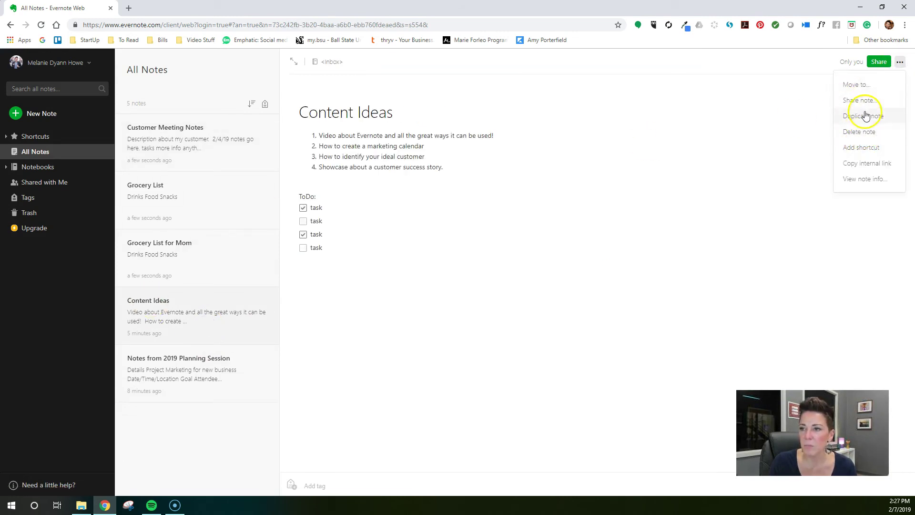
pyautogui.click(865, 85)
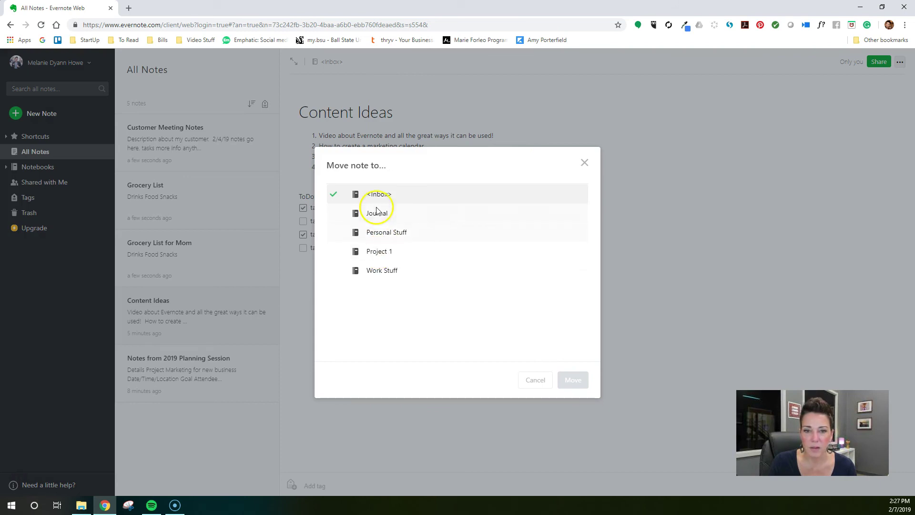
pyautogui.click(378, 276)
pyautogui.click(573, 380)
# Move the Notes from 2019 Planning Session note to the Work Stuff notebook.
pyautogui.click(194, 377)
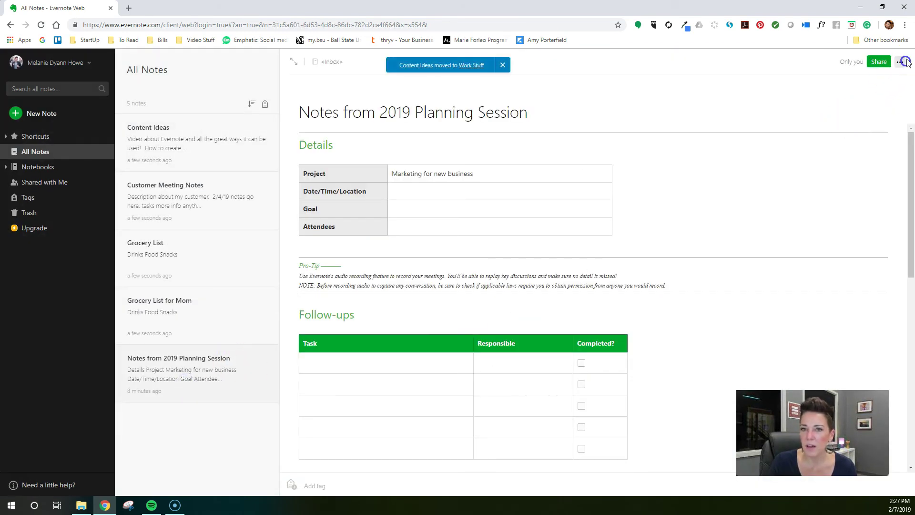
pyautogui.click(899, 62)
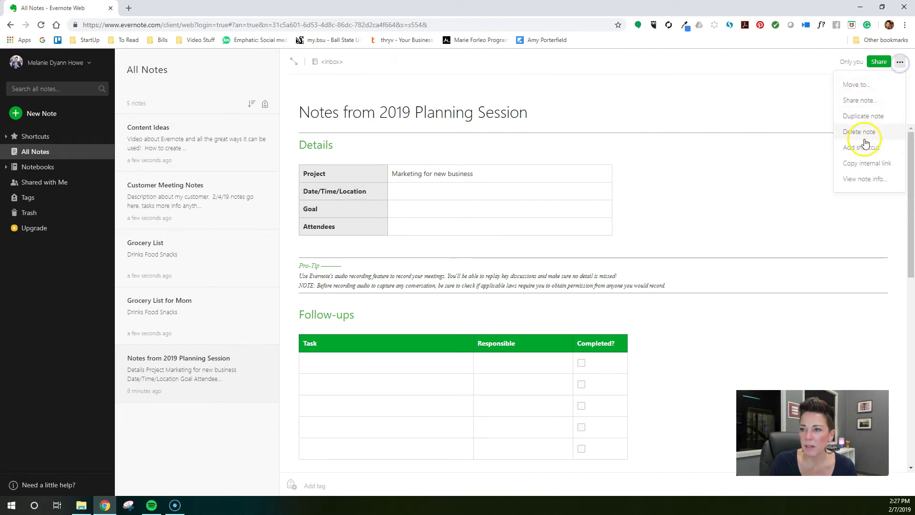
pyautogui.click(859, 84)
pyautogui.click(377, 270)
pyautogui.click(573, 380)
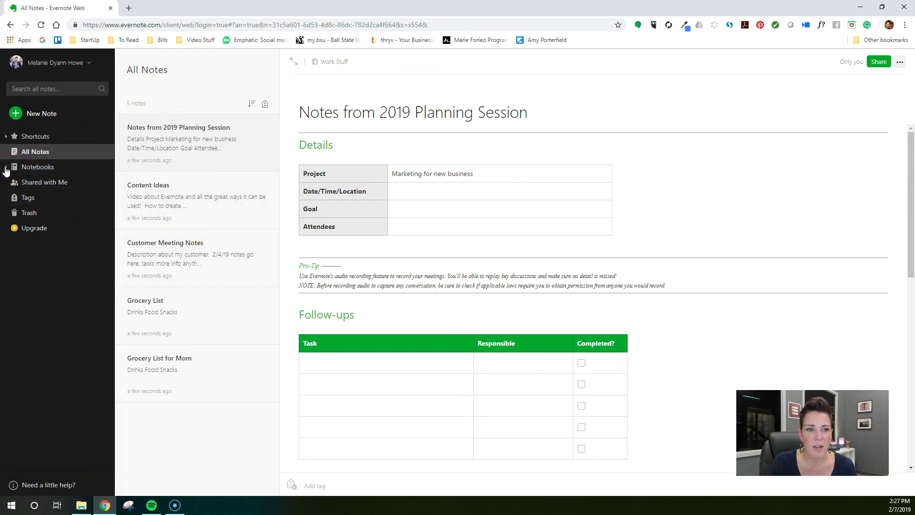
# Create a new note in the Journal notebook from the Gratitude Journal template.
pyautogui.click(8, 167)
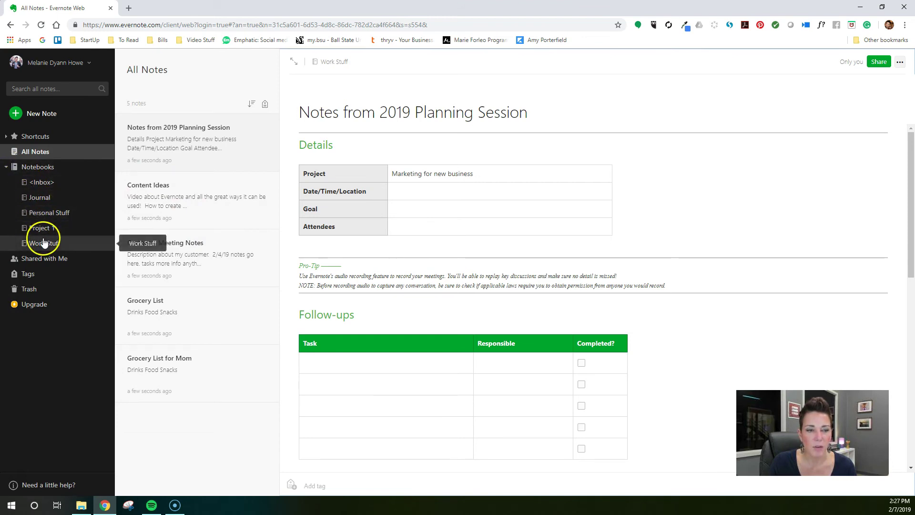
pyautogui.click(38, 197)
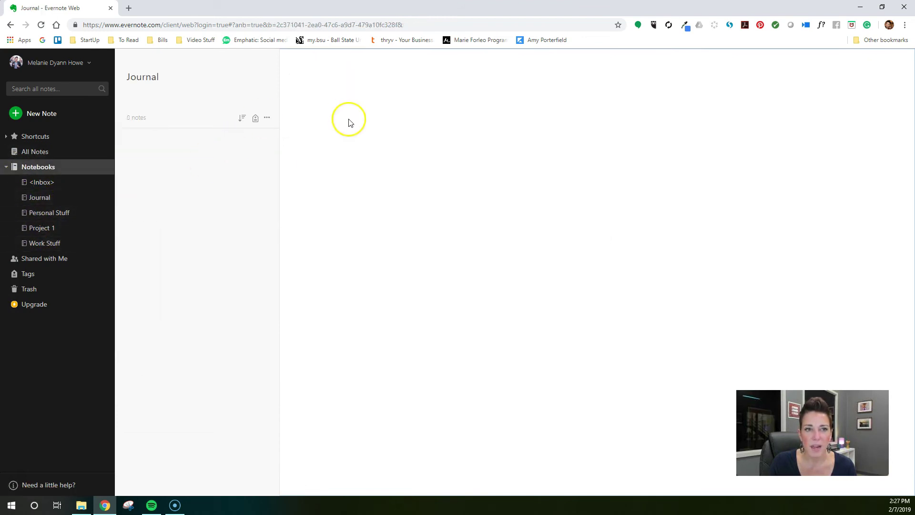
pyautogui.click(43, 114)
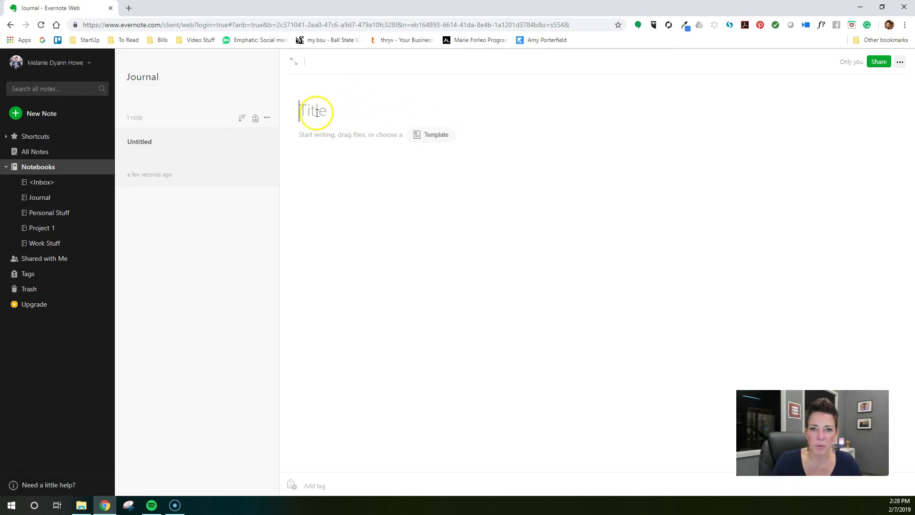
pyautogui.click(433, 138)
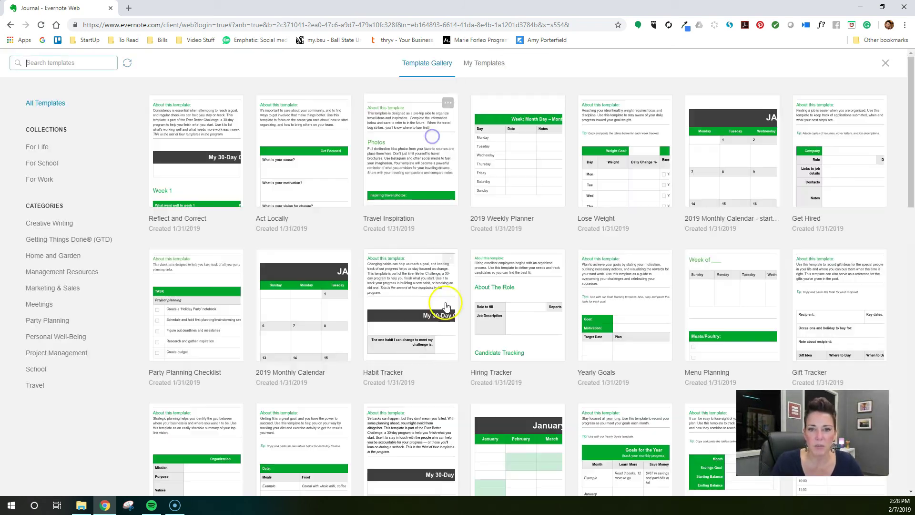
pyautogui.scroll(-6, 327, 364)
pyautogui.scroll(-1, 389, 286)
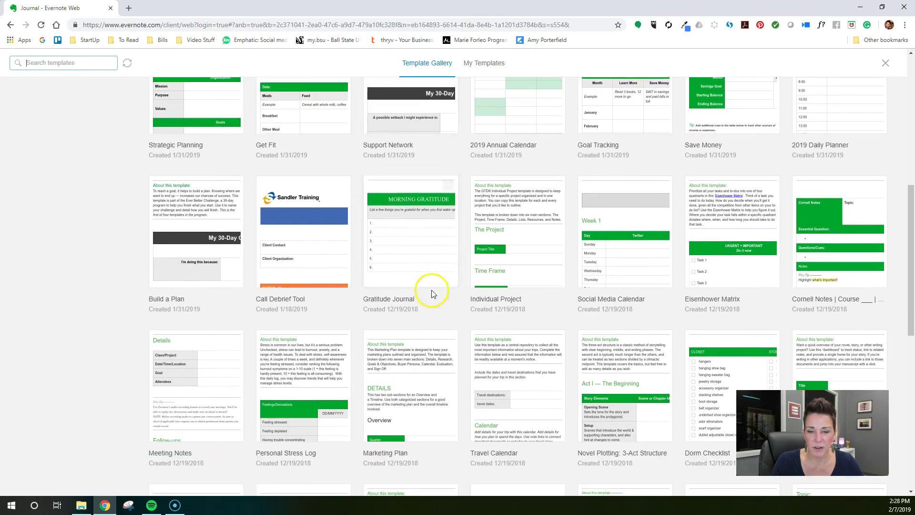
pyautogui.click(433, 288)
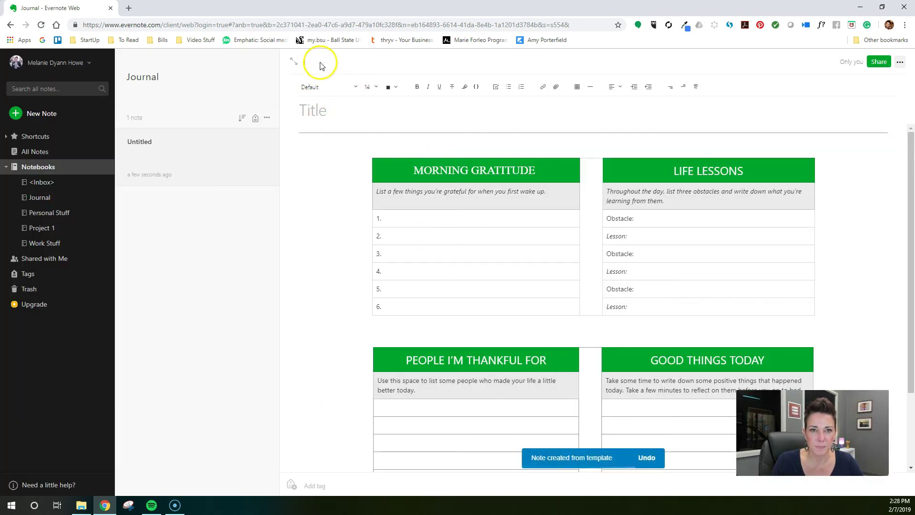
# Title the new journal note "Gratitude Week 2/4/19".
pyautogui.click(310, 112)
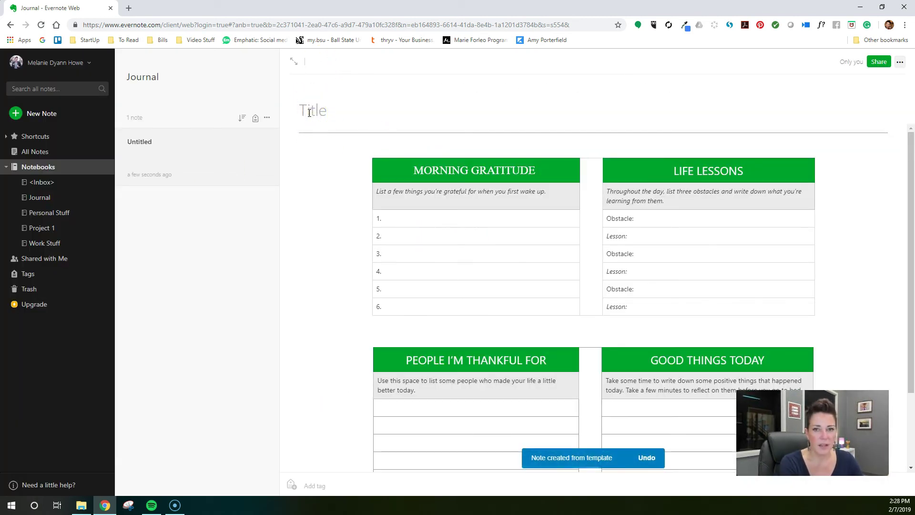
pyautogui.write('W')
pyautogui.press('BackSpace')
pyautogui.write('Gratitude We')
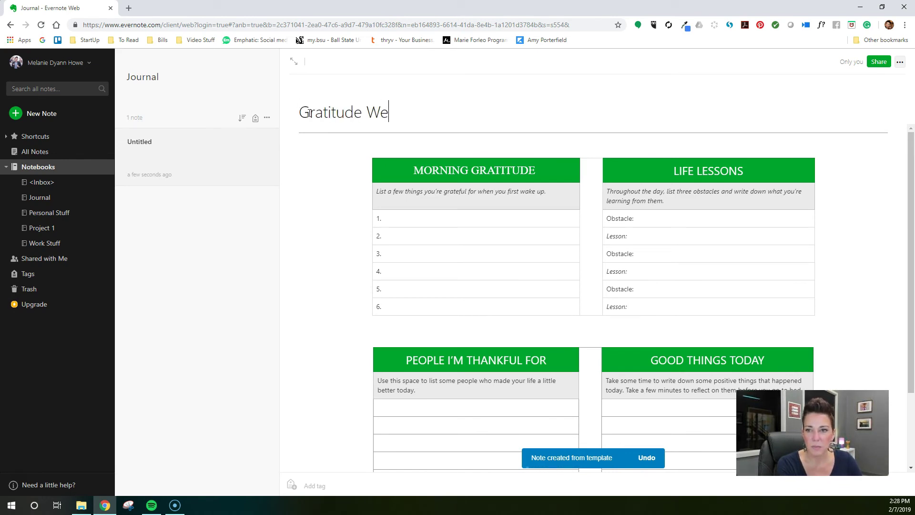
pyautogui.write('ek 2')
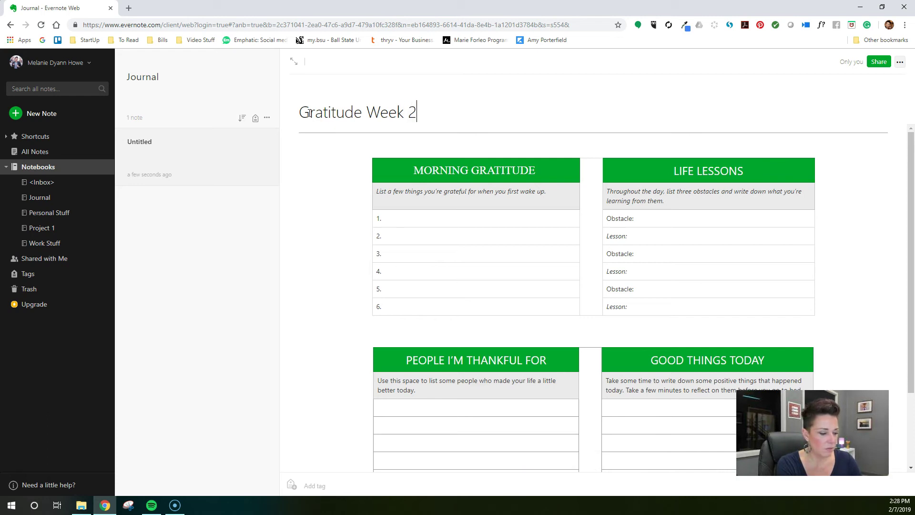
pyautogui.write('/4/19')
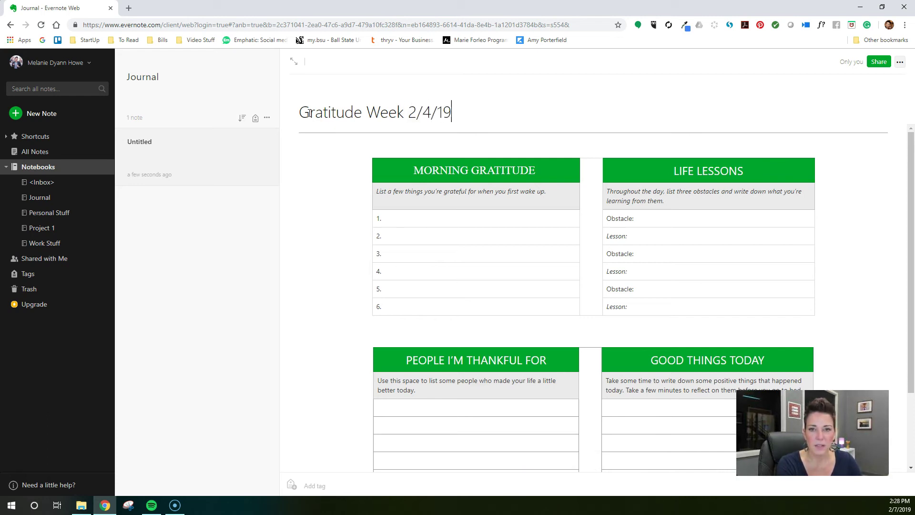
pyautogui.click(431, 106)
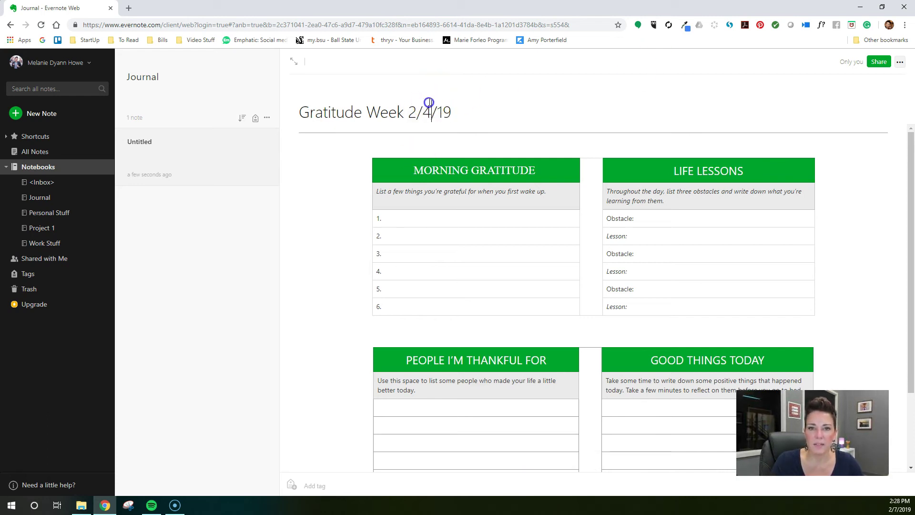
# View the Gratitude Week note both in the Journal notebook and in the list of all notes.
pyautogui.click(37, 197)
pyautogui.click(35, 152)
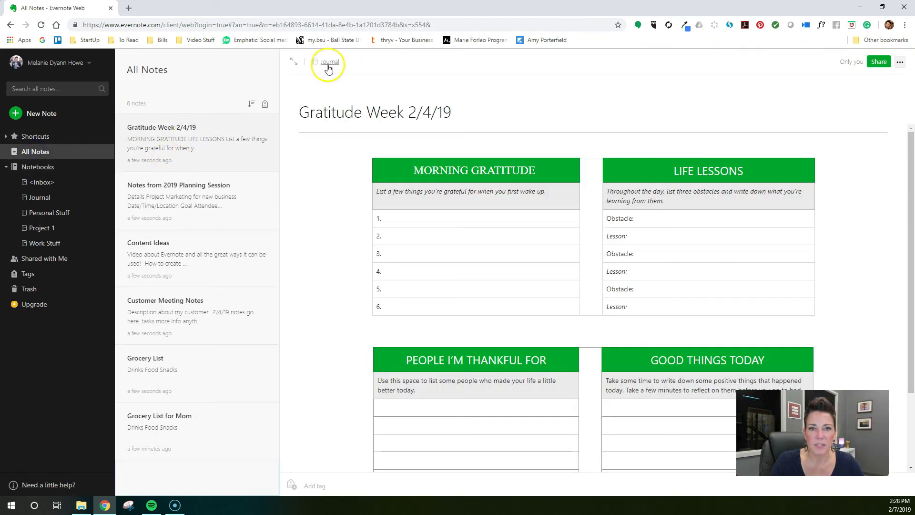
pyautogui.click(39, 199)
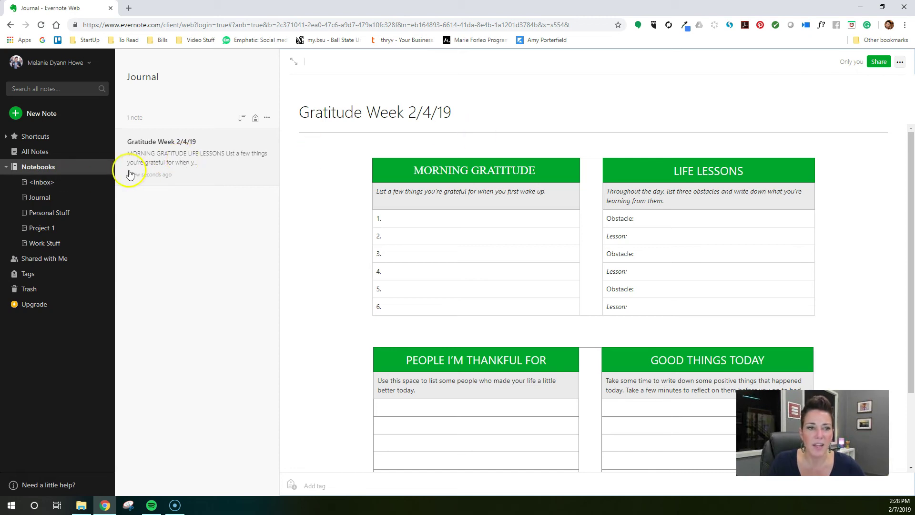
pyautogui.click(50, 150)
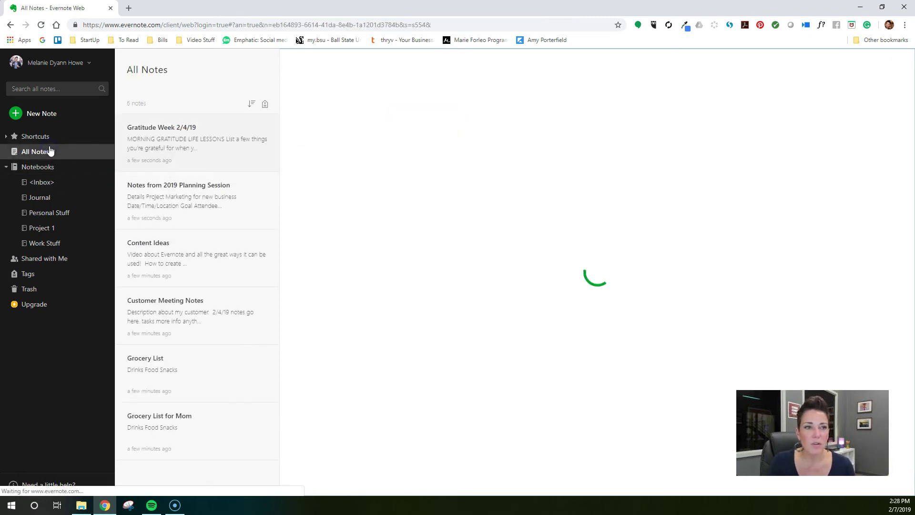
# Search all notes for "content".
pyautogui.click(65, 85)
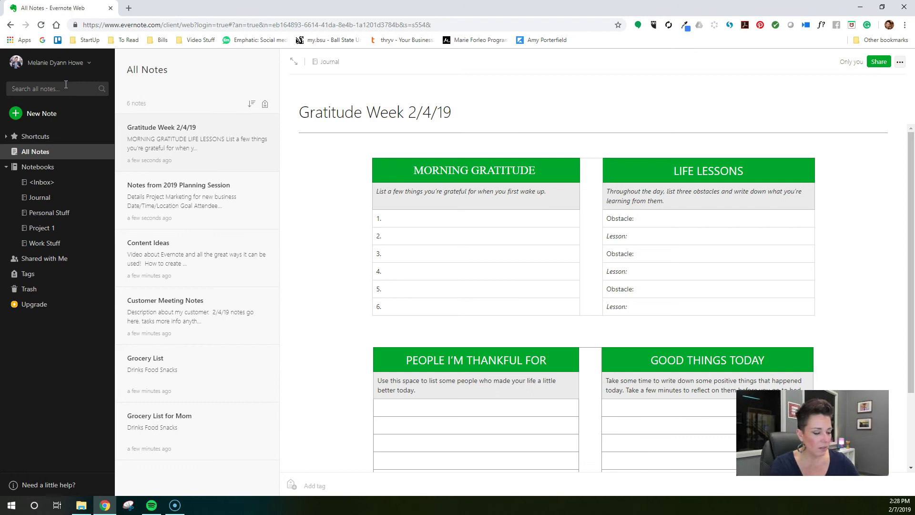
pyautogui.write('content')
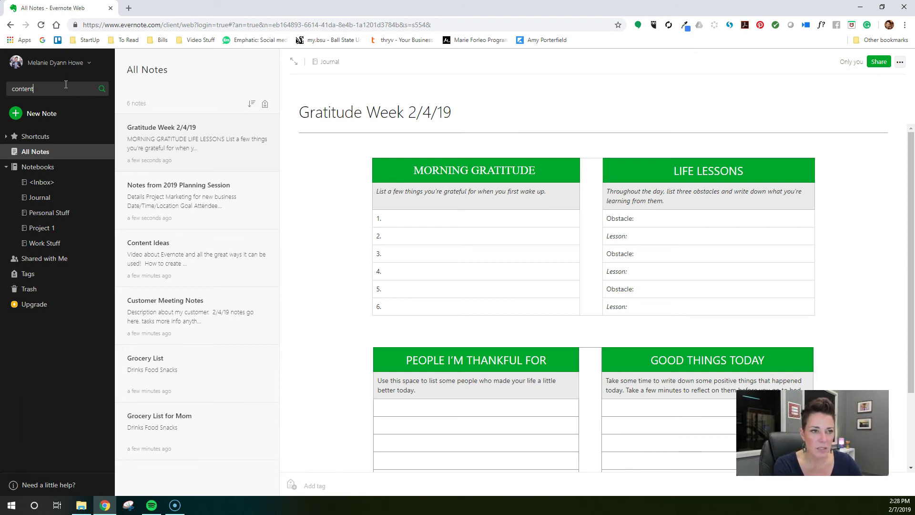
pyautogui.press('Return')
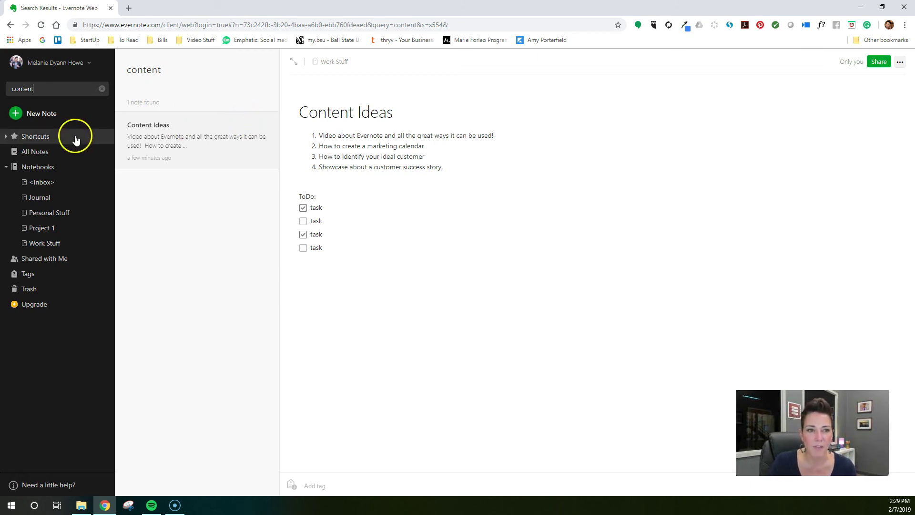
# Show all notes again and view the contents of the Personal Stuff notebook.
pyautogui.click(42, 151)
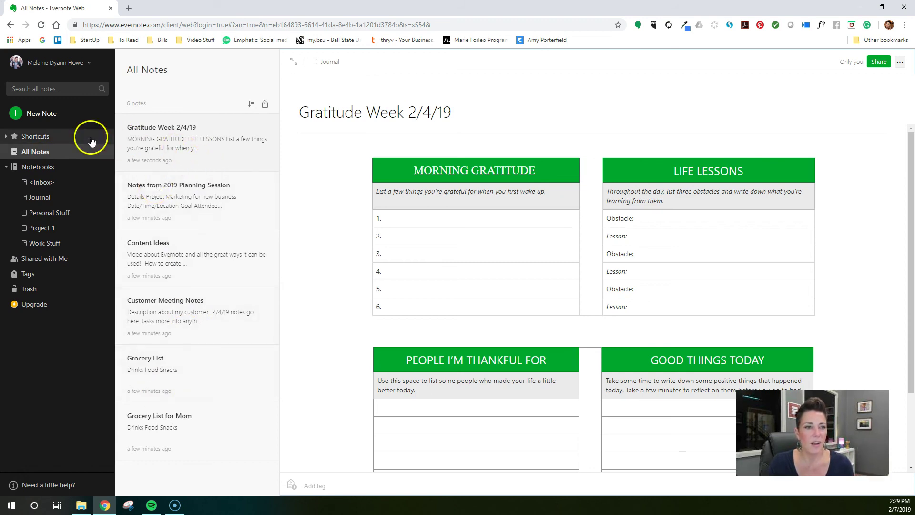
pyautogui.click(45, 212)
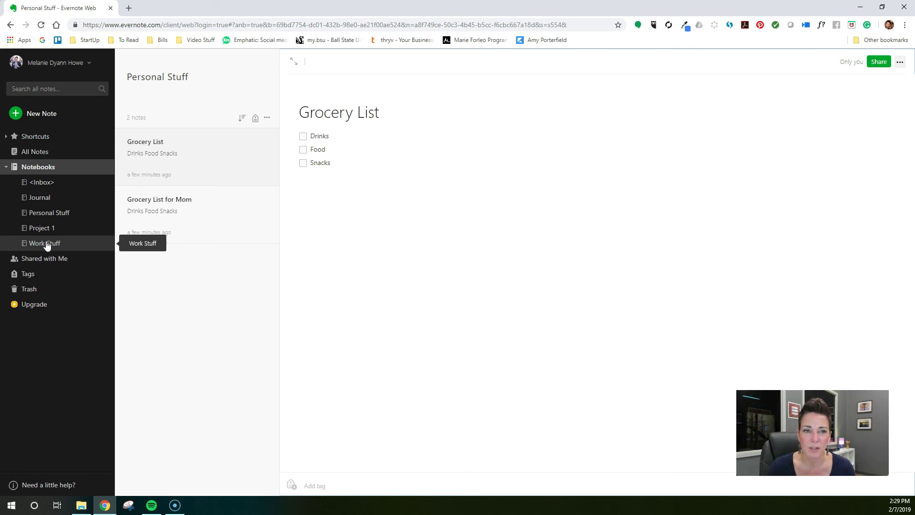
pyautogui.click(790, 286)
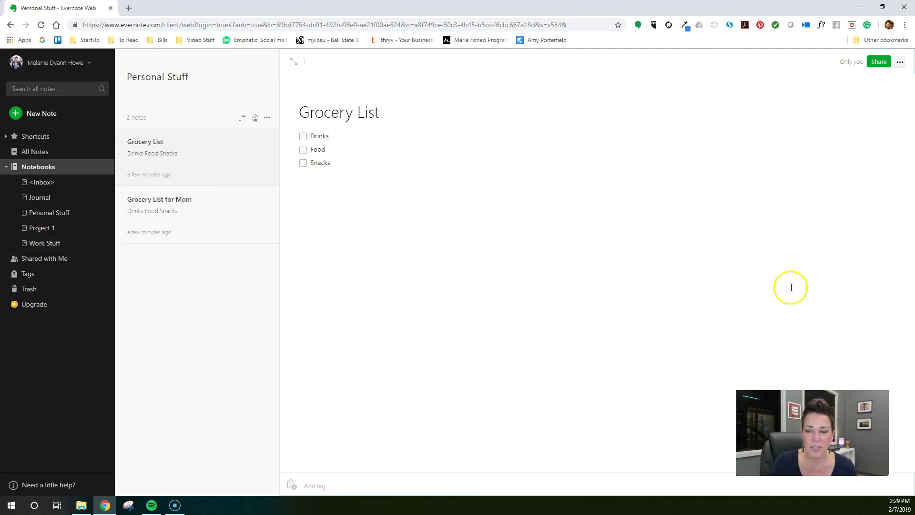